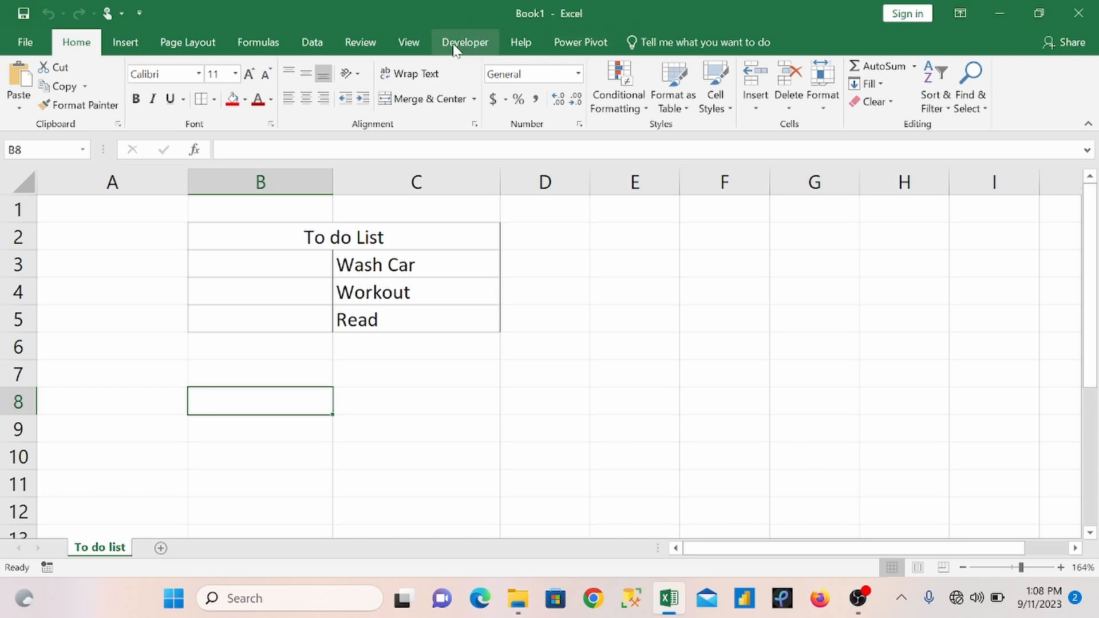
Step: Check in the ribbon customization options that the Developer tab is enabled among the main tabs, and accept the options
left_click(12, 38)
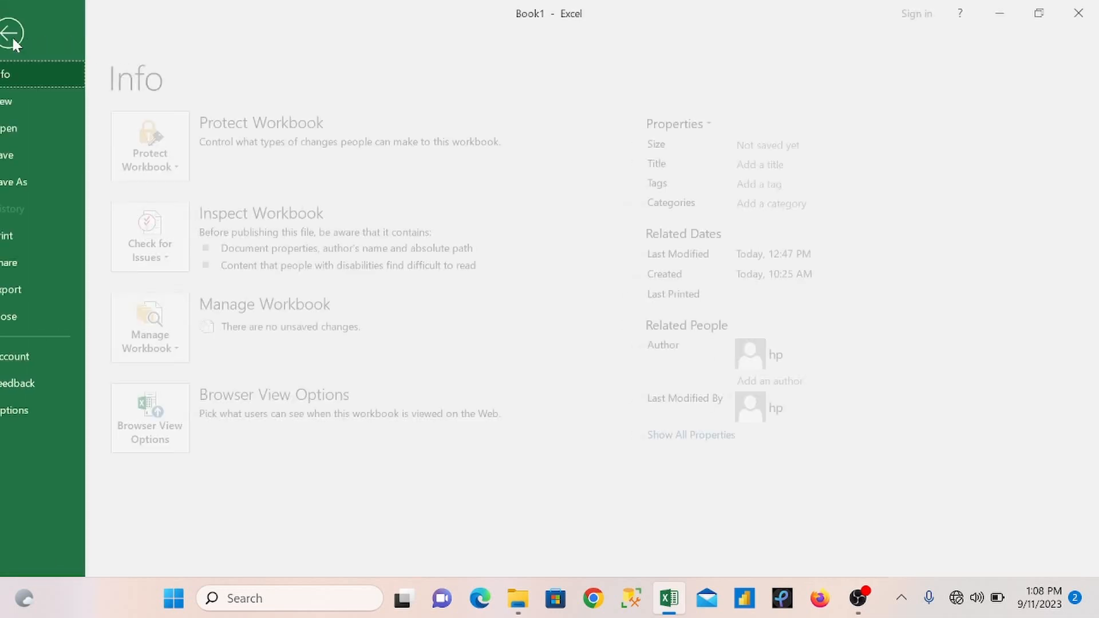
left_click(32, 409)
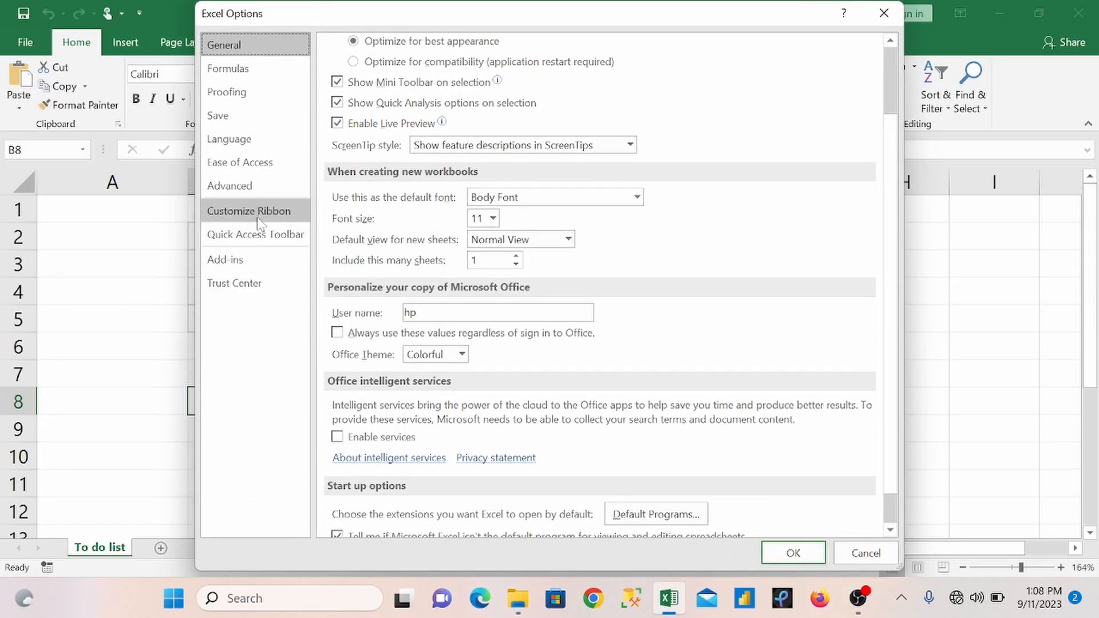
left_click(260, 218)
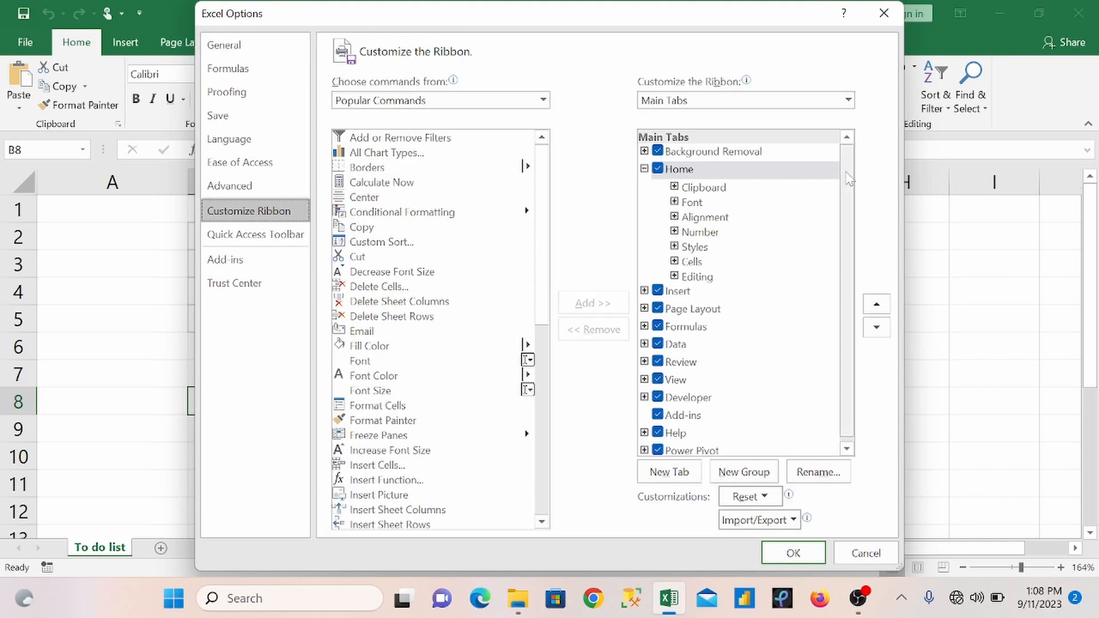
left_click_drag(847, 178, 849, 192)
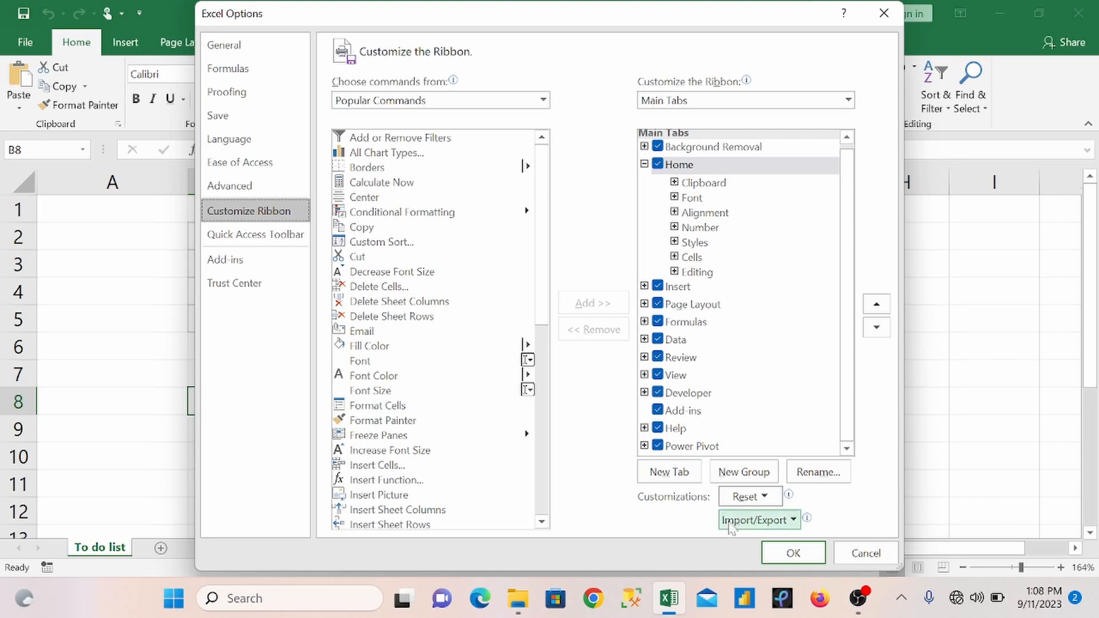
left_click(784, 554)
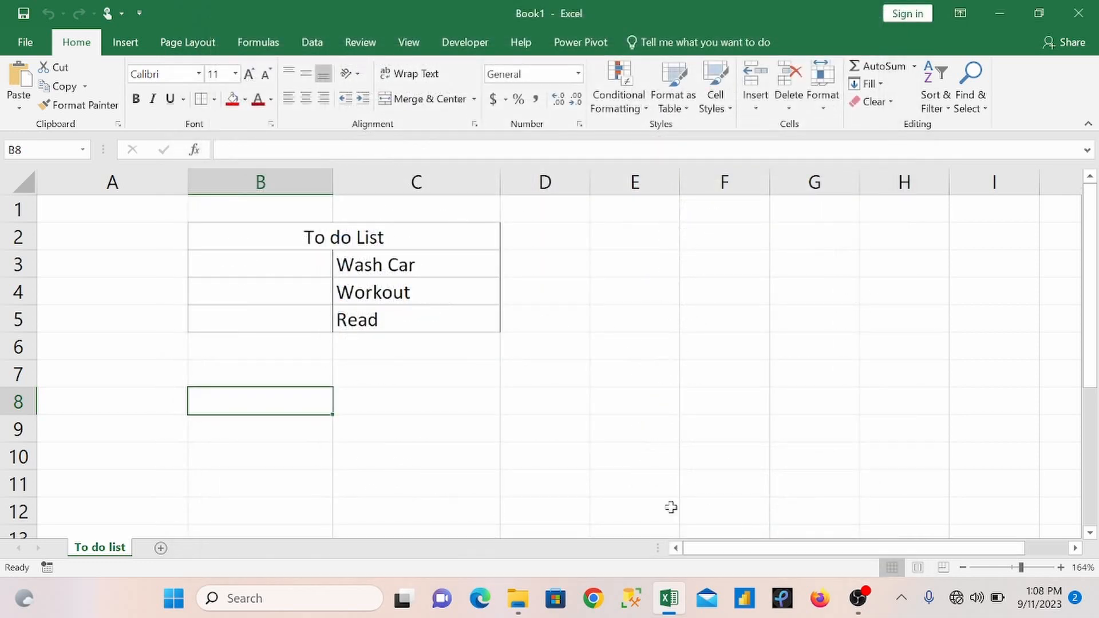
Step: Insert a check box form control at cell B3, beside the Wash Car task
left_click(457, 35)
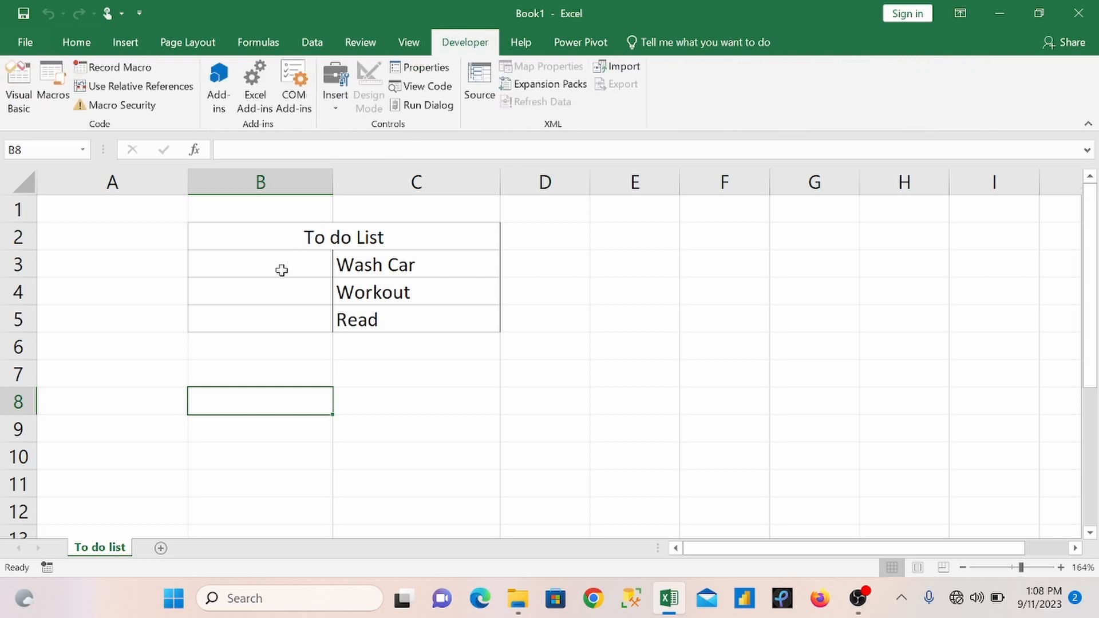
left_click_drag(241, 266, 257, 308)
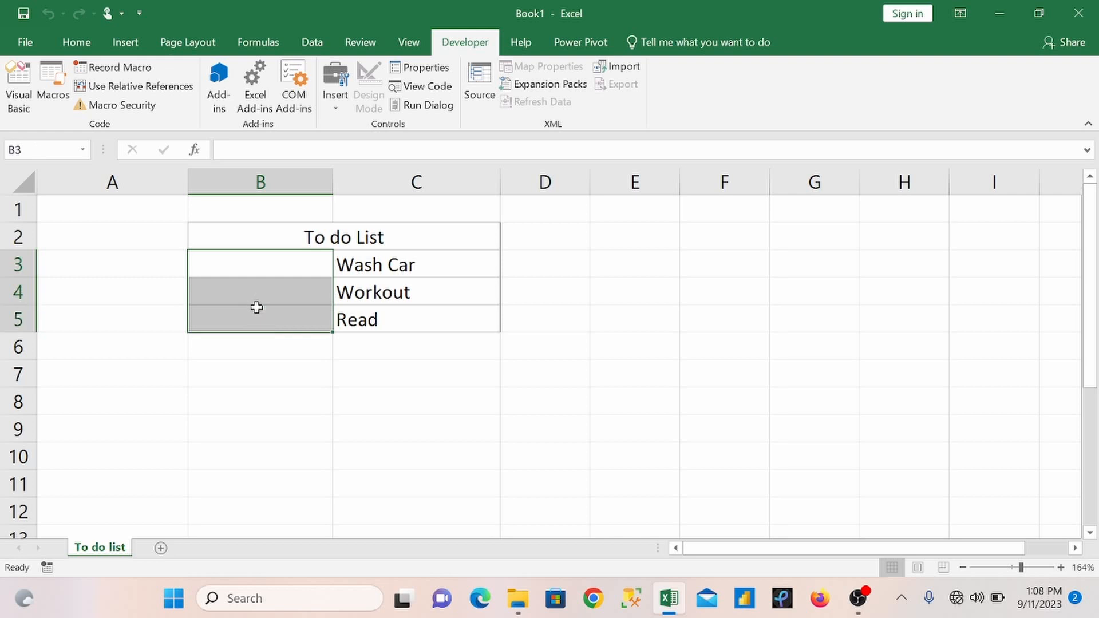
left_click(248, 265)
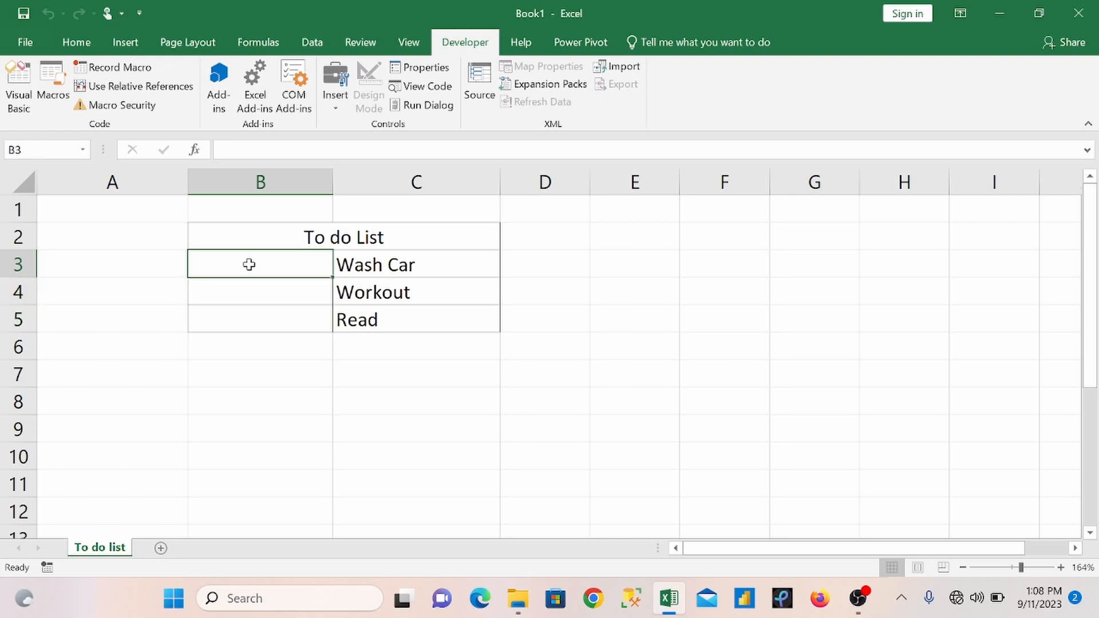
left_click(335, 92)
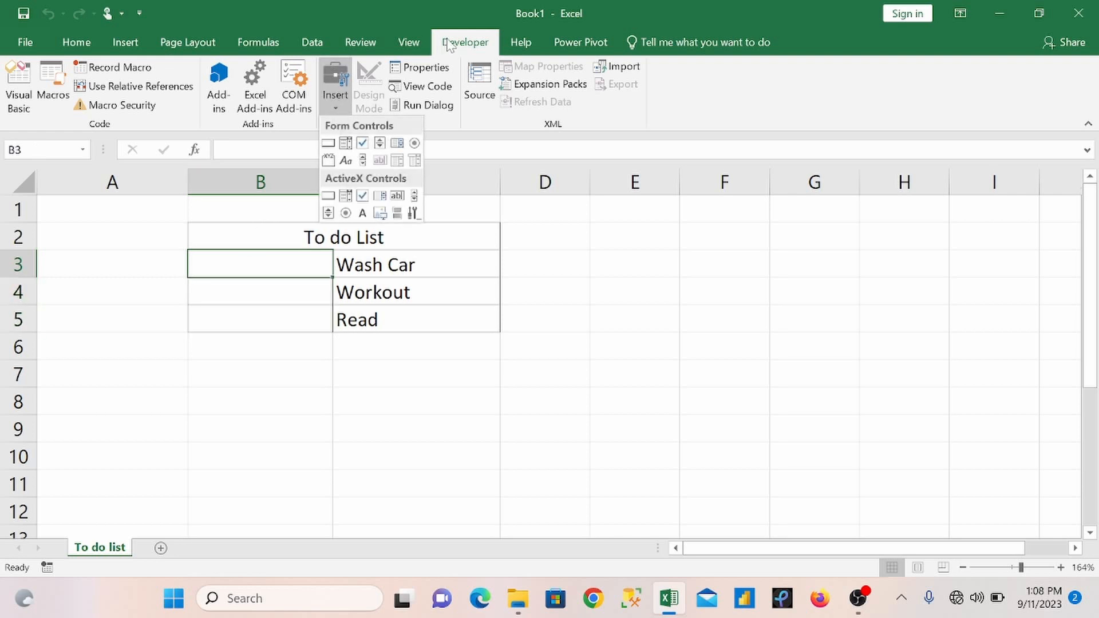
left_click(366, 144)
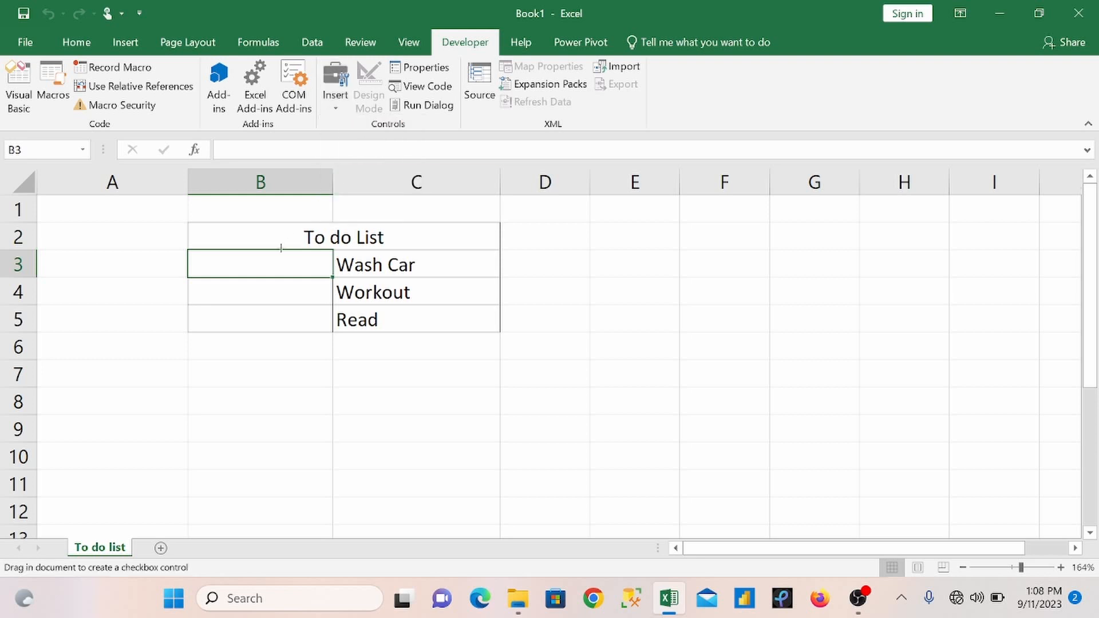
mouse_move(232, 255)
left_mouse_down()
mouse_move(266, 287)
mouse_move(330, 288)
left_mouse_up()
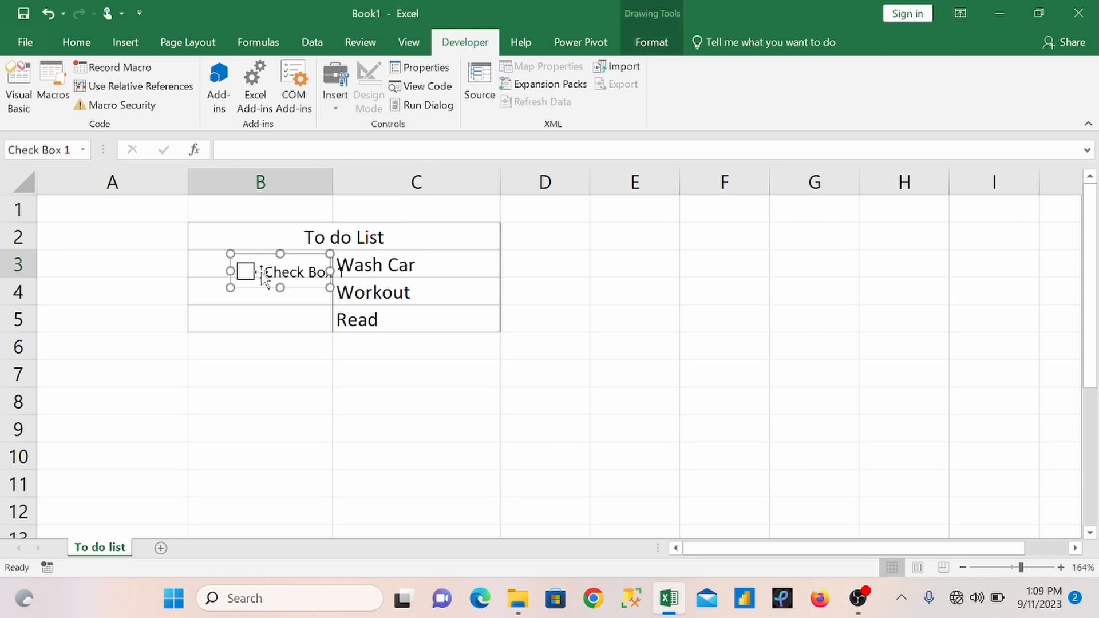
Step: Delete the check box's label text and shrink and position the control so it fits inside cell B3
left_click(340, 271)
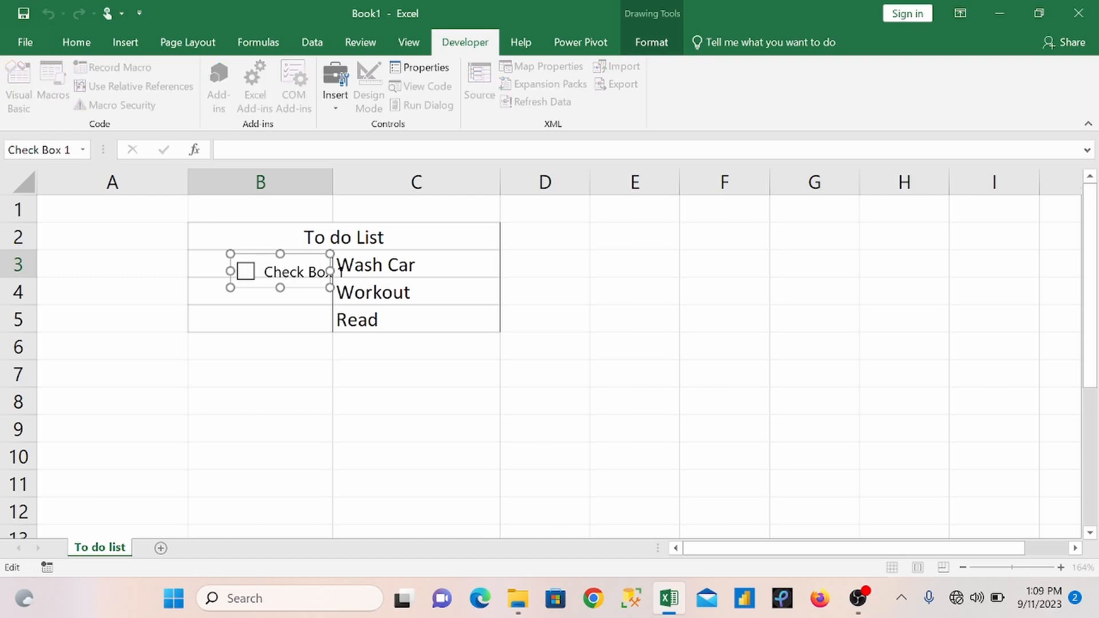
key("BackSpace")
key("BackSpace")
key("BackSpace")
key("BackSpace")
key("BackSpace")
key("BackSpace")
key("BackSpace")
key("BackSpace")
key("BackSpace")
key("BackSpace")
key("BackSpace")
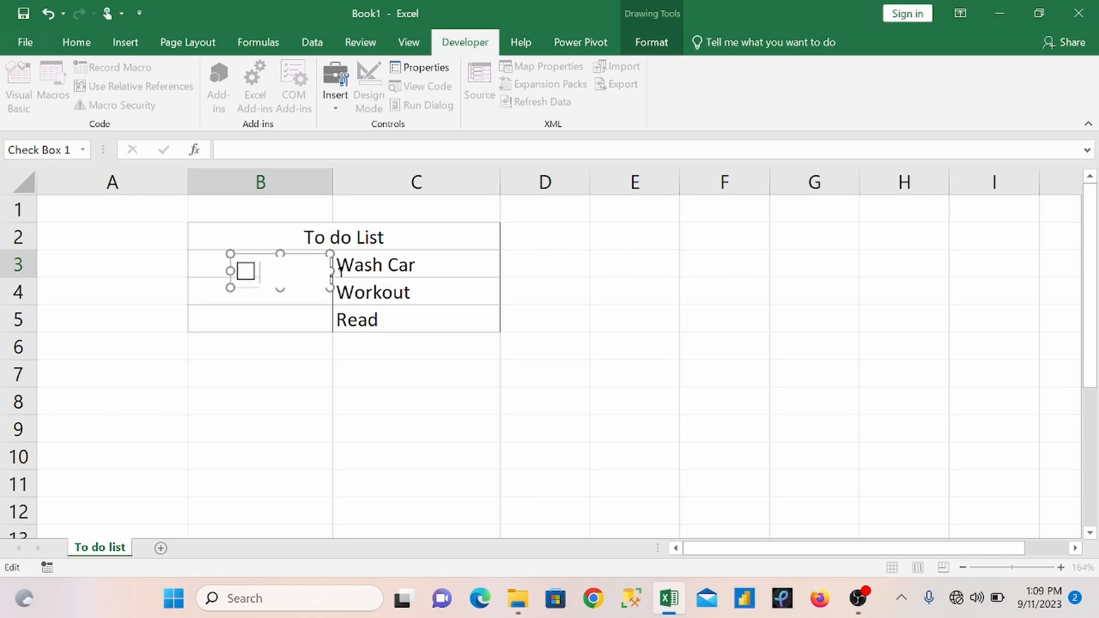
left_click_drag(330, 288, 294, 269)
Step: Fill cell B3 with its check box down to B5 so Workout and Read each get one
left_click(321, 266)
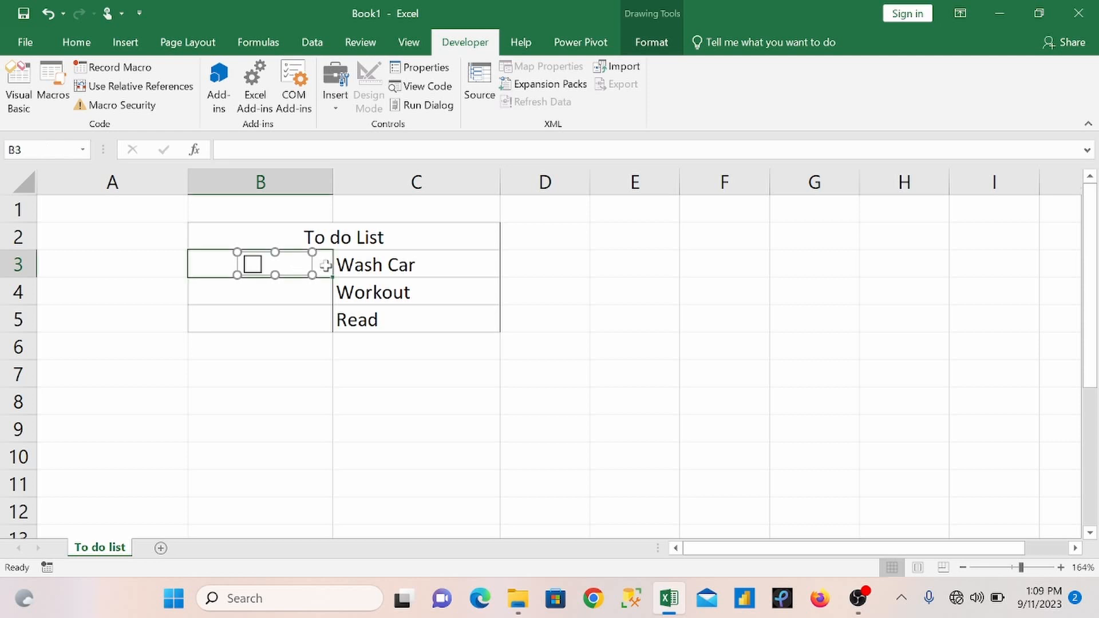
left_click_drag(333, 281, 333, 335)
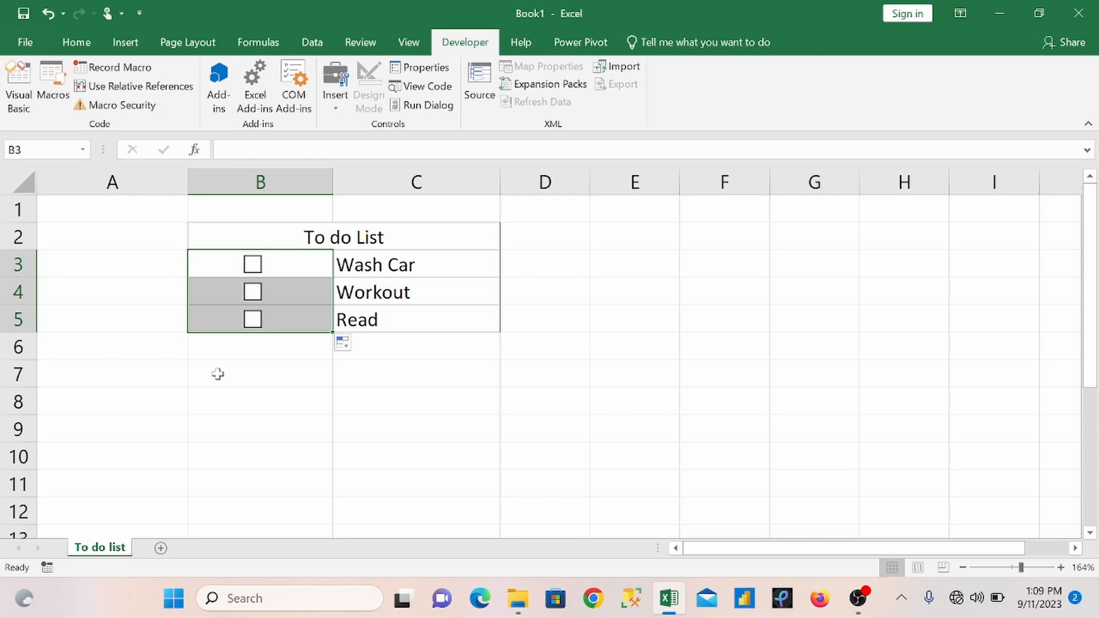
left_click(161, 261)
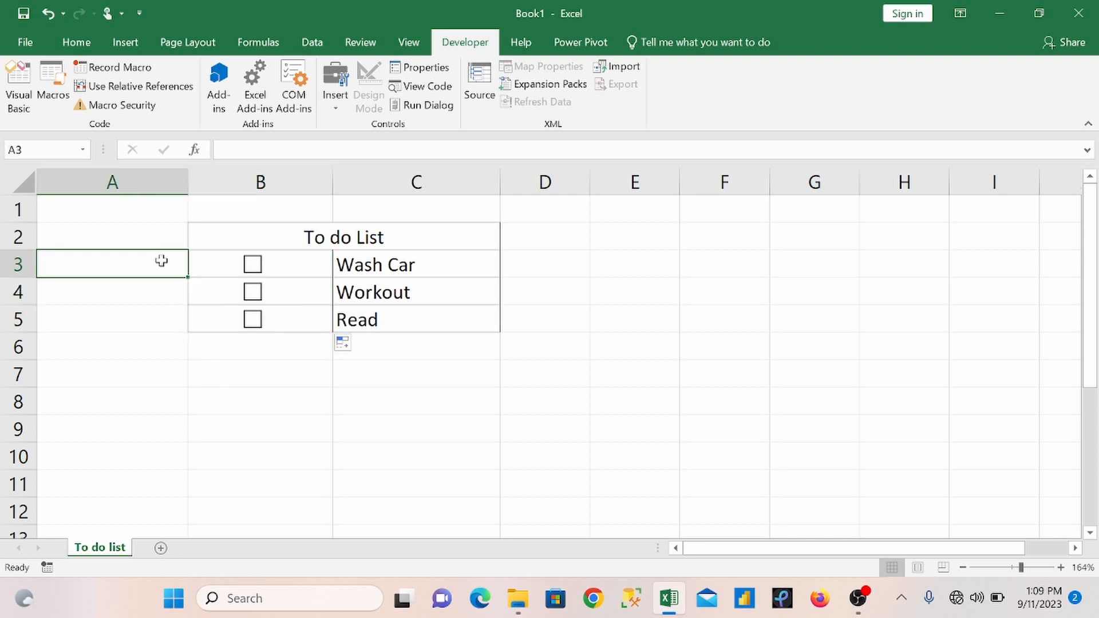
Step: Link the Wash Car check box to cell $A$3 through its control format settings, and test it by ticking and unticking it
right_click(252, 273)
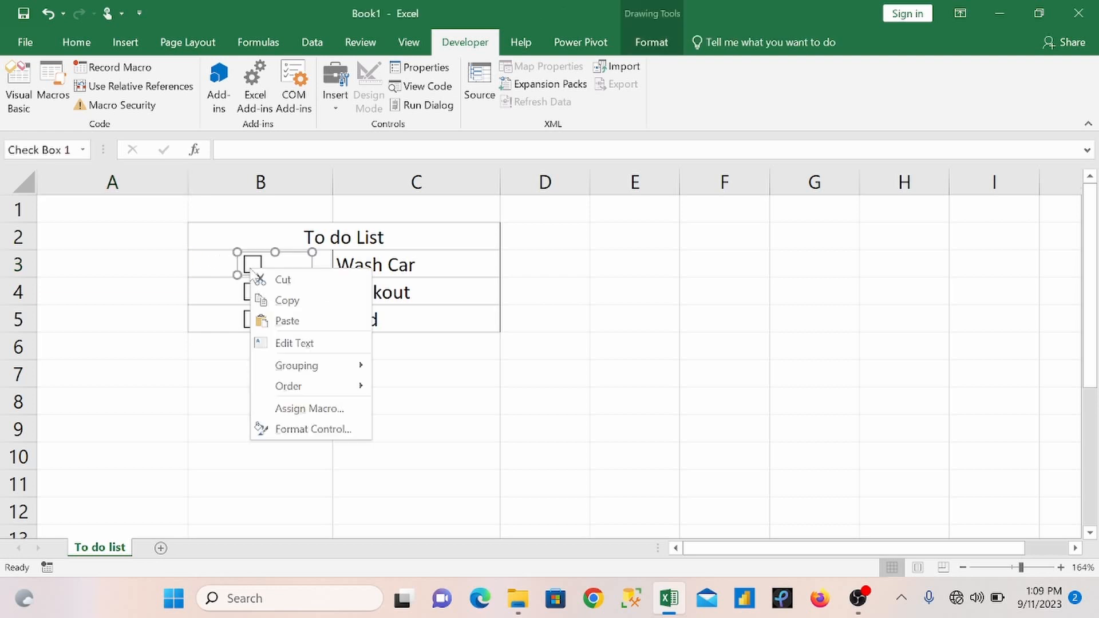
left_click(337, 429)
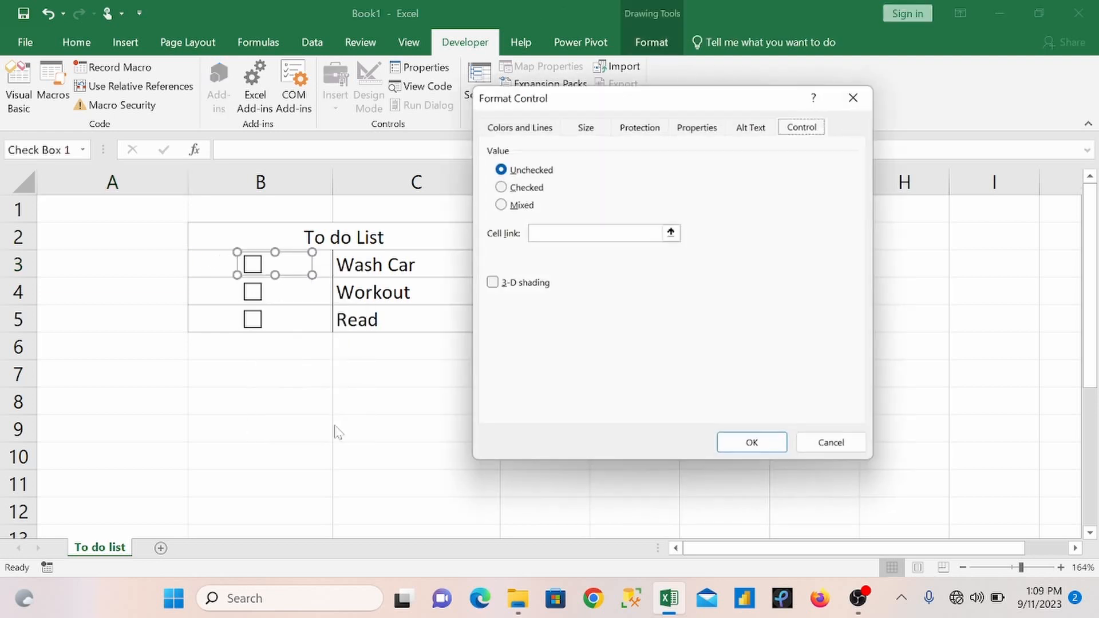
left_click(595, 233)
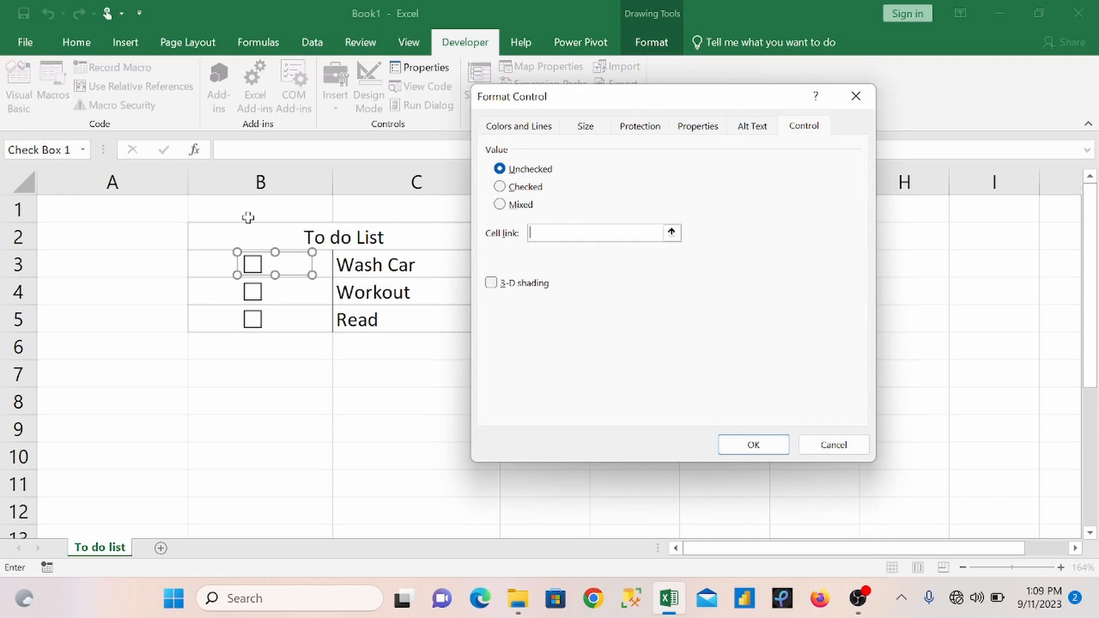
left_click(134, 263)
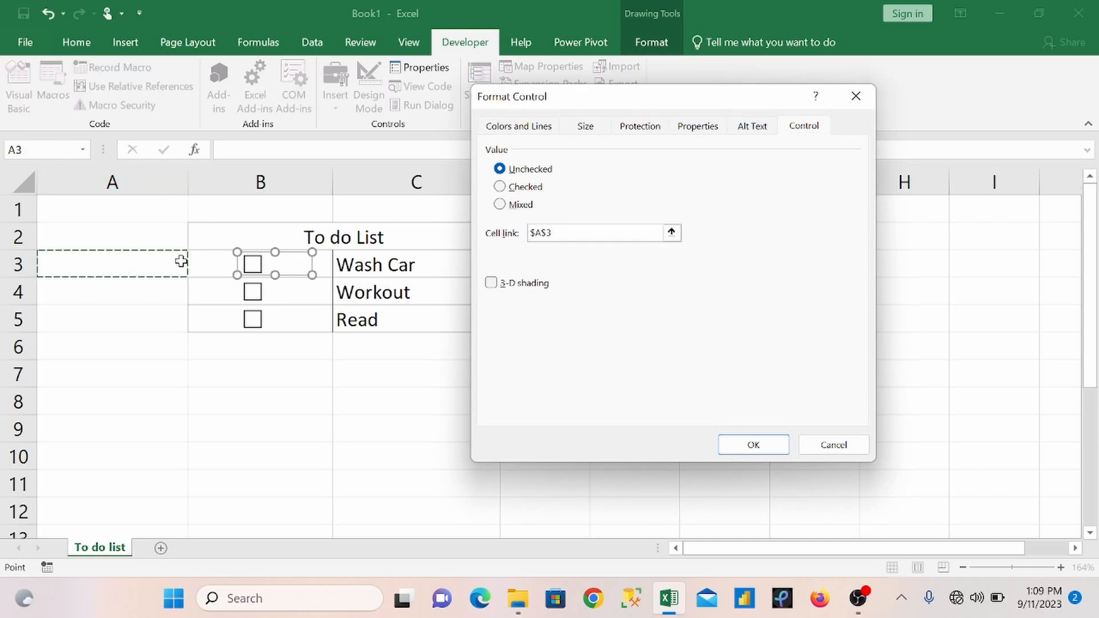
left_click(745, 445)
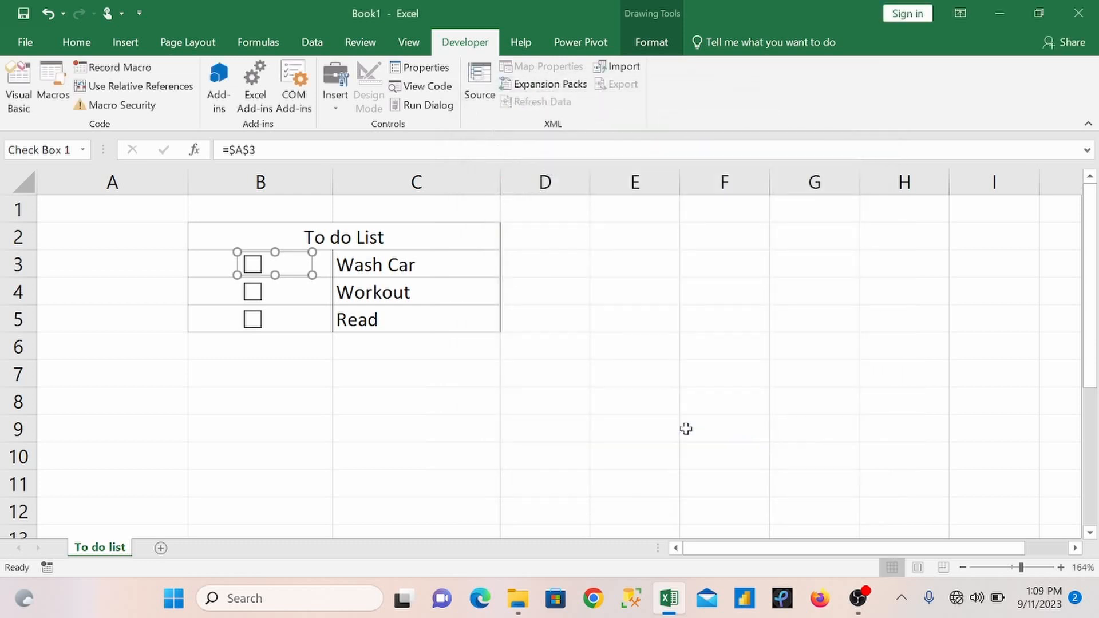
left_click(323, 269)
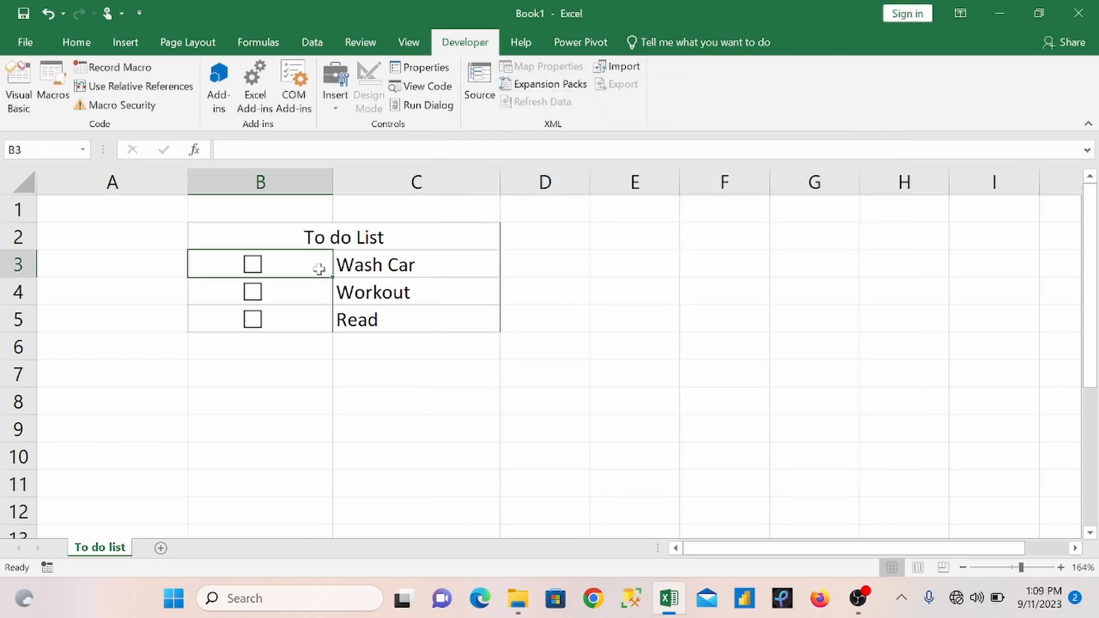
left_click(253, 265)
left_click(252, 264)
Step: Link the Workout check box to cell A4 with the formula =$A$4, and test it by ticking and unticking it
right_click(256, 297)
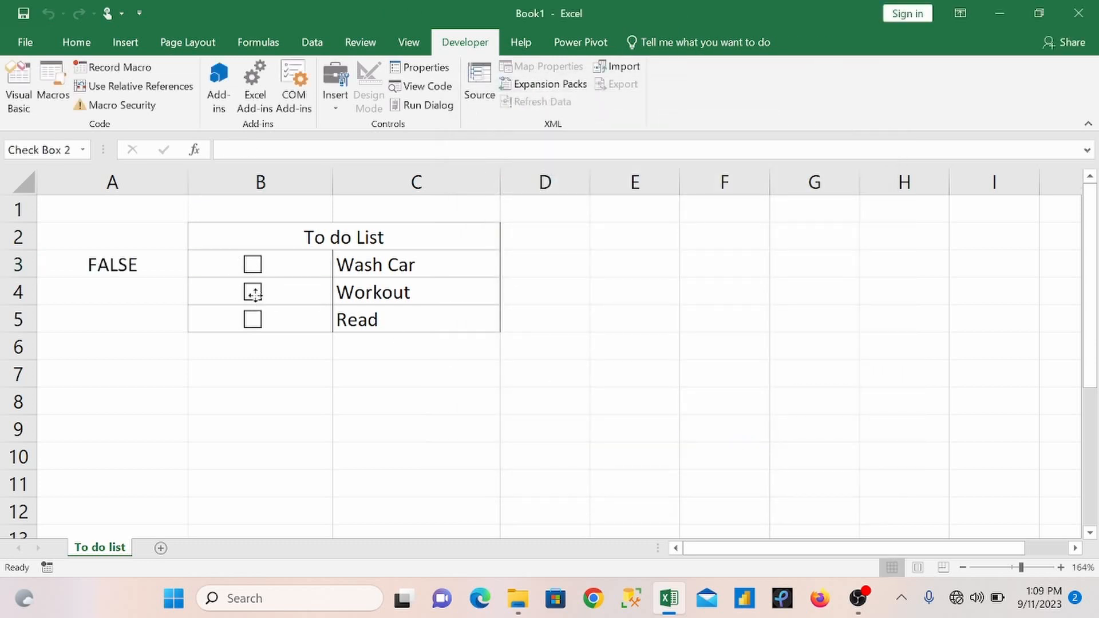
left_click(259, 150)
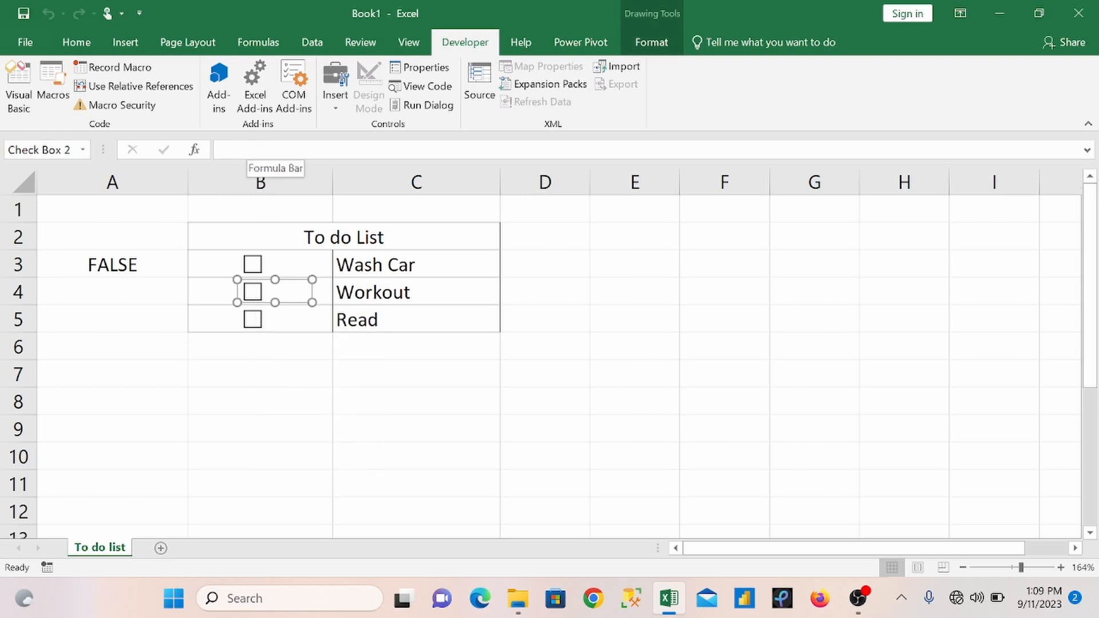
left_click(259, 150)
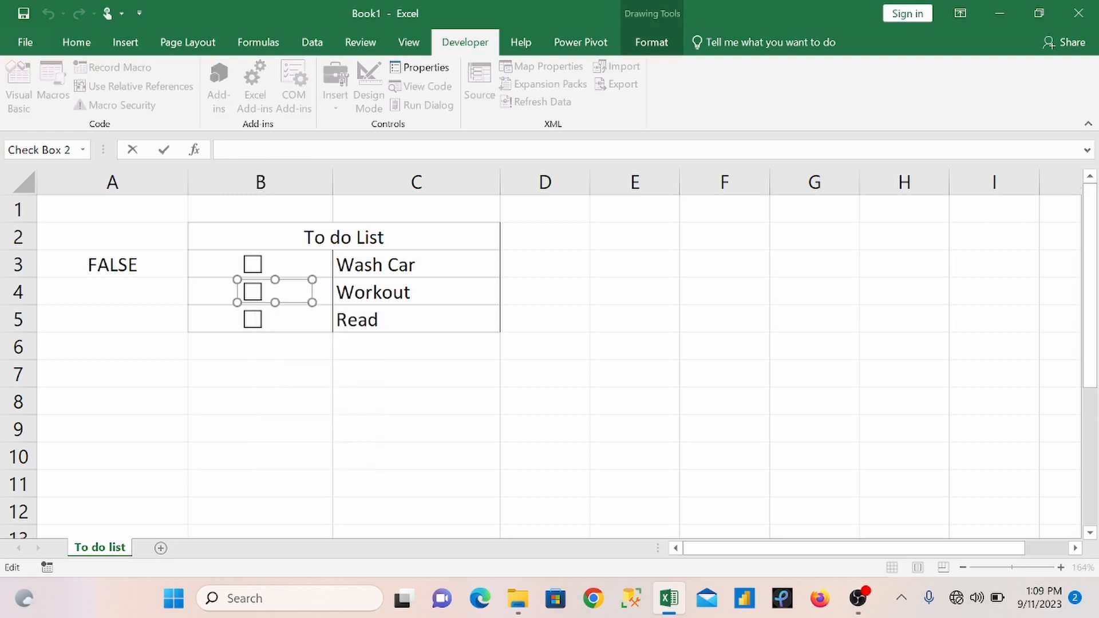
left_click(160, 293)
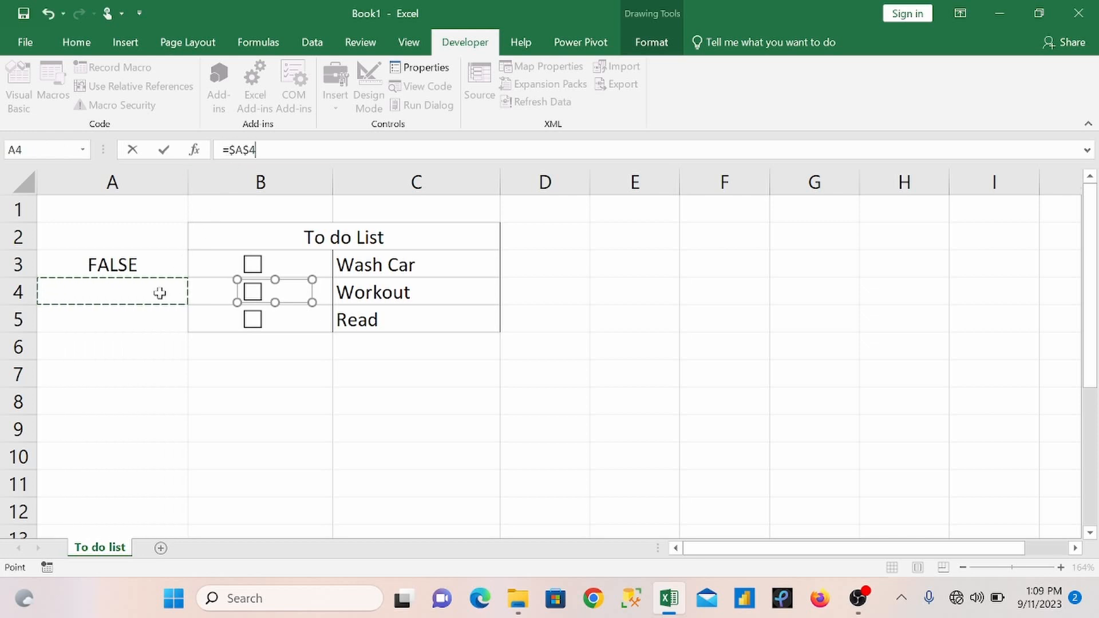
key("Return")
left_click(316, 292)
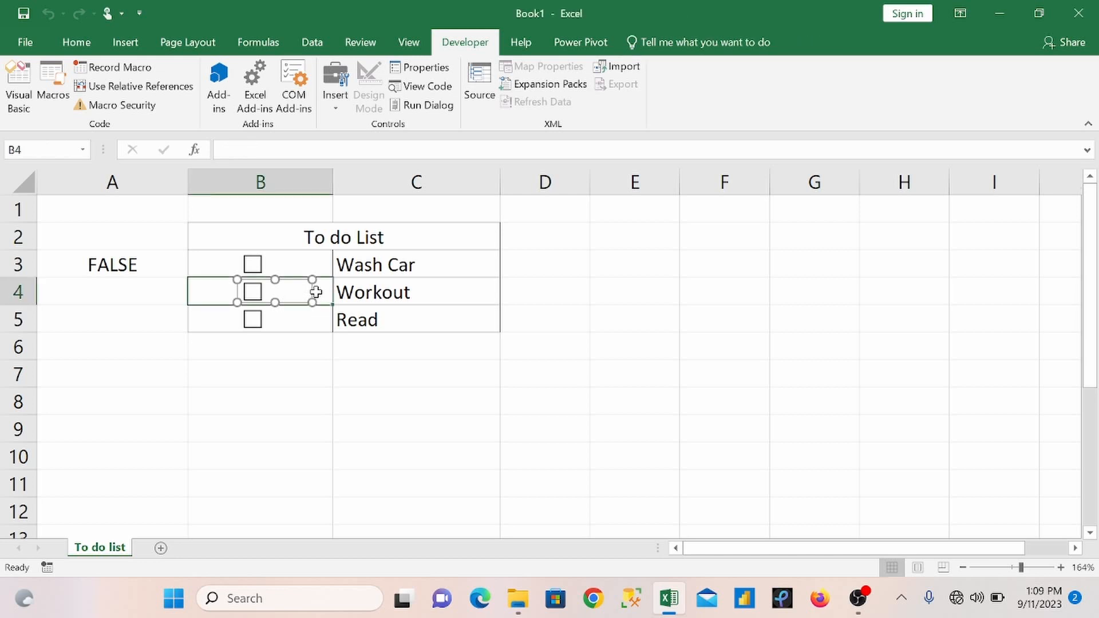
left_click(264, 299)
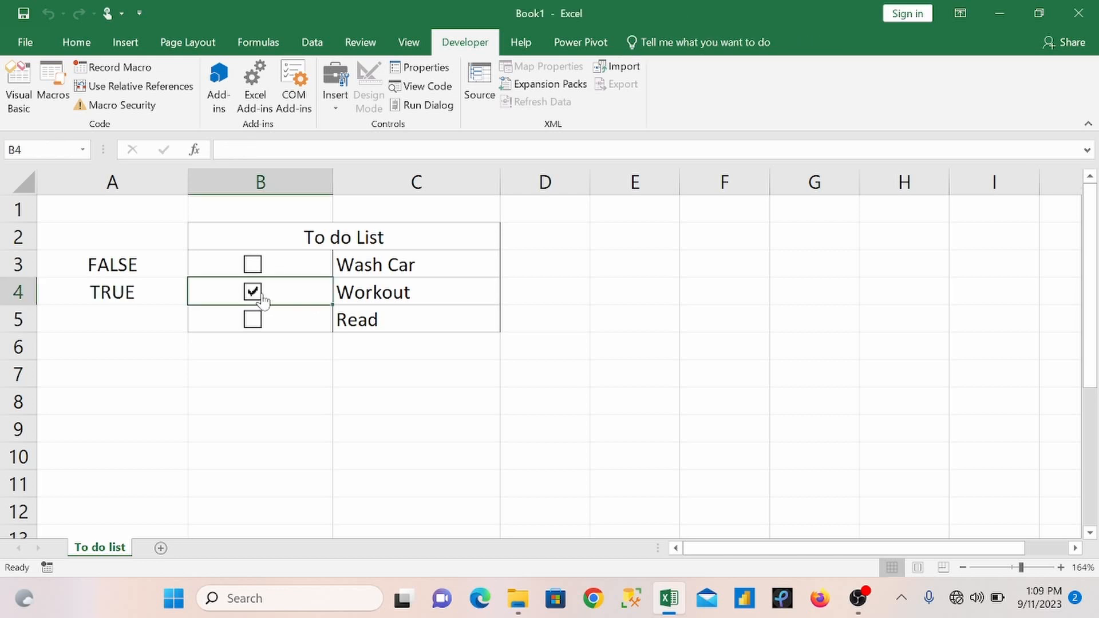
left_click(263, 297)
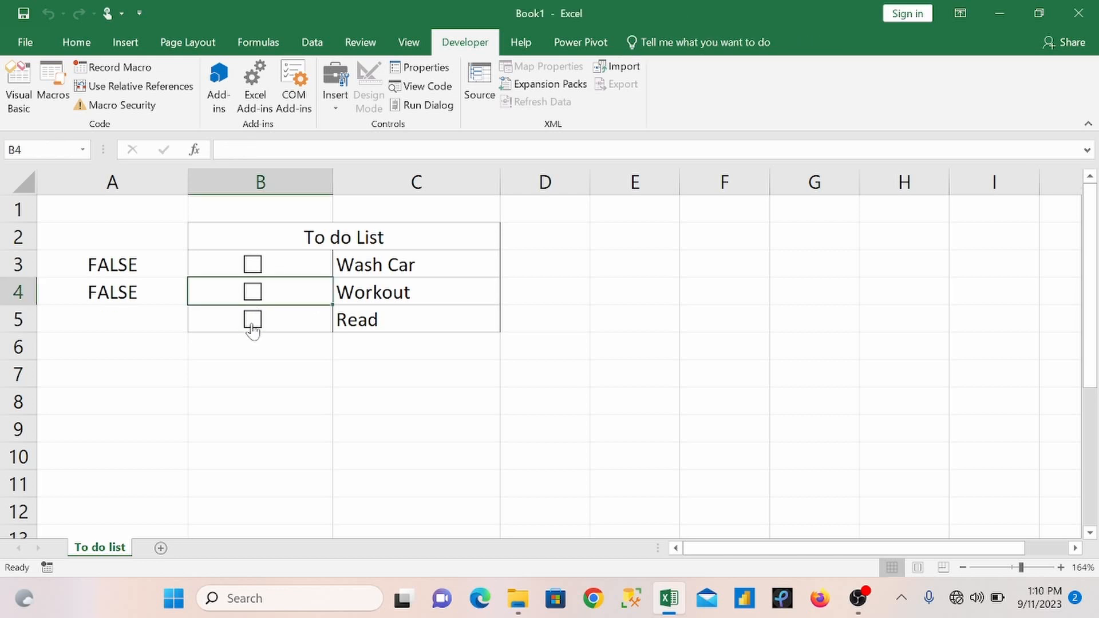
Step: Link the Read check box to cell A5 with the formula =$A$5, and test it by ticking and unticking it
right_click(252, 331)
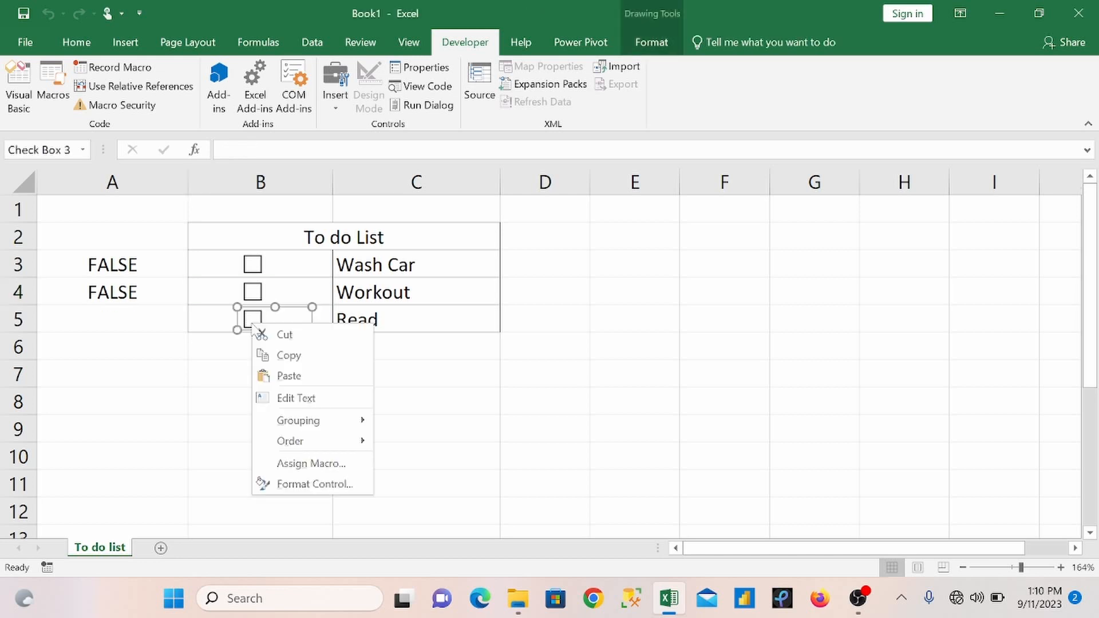
left_click(296, 155)
left_click(296, 154)
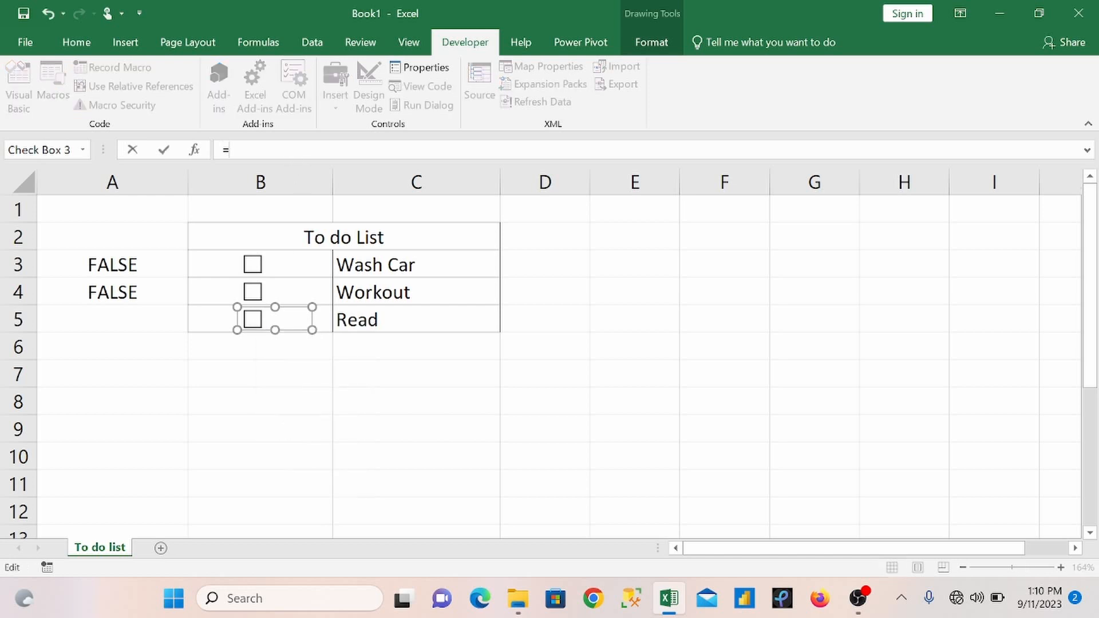
left_click(147, 320)
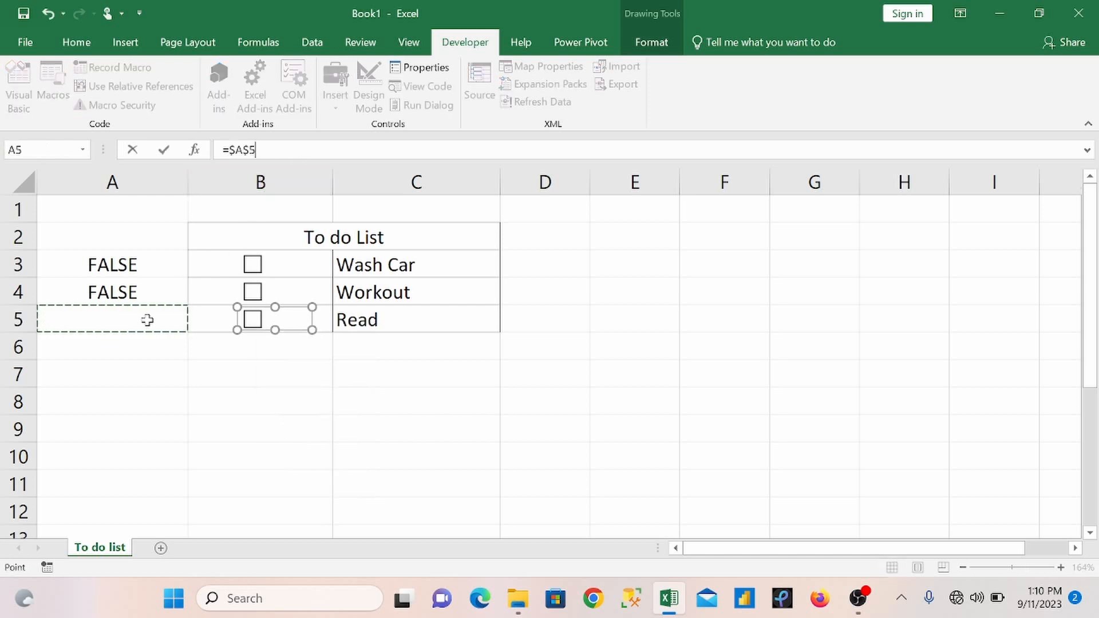
key("Return")
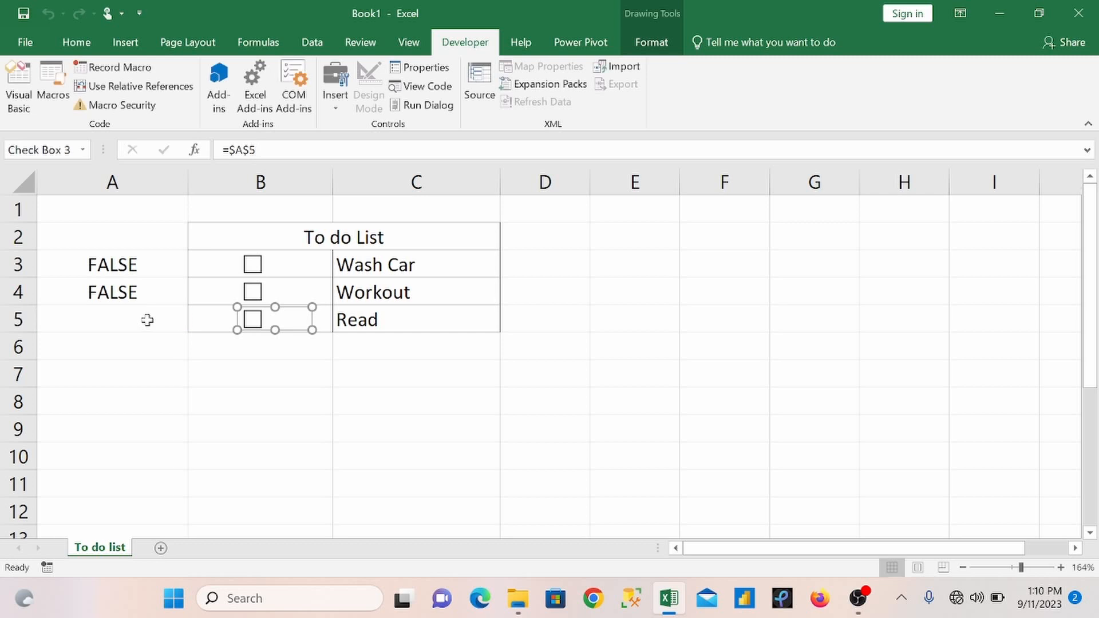
left_click(317, 319)
left_click(252, 320)
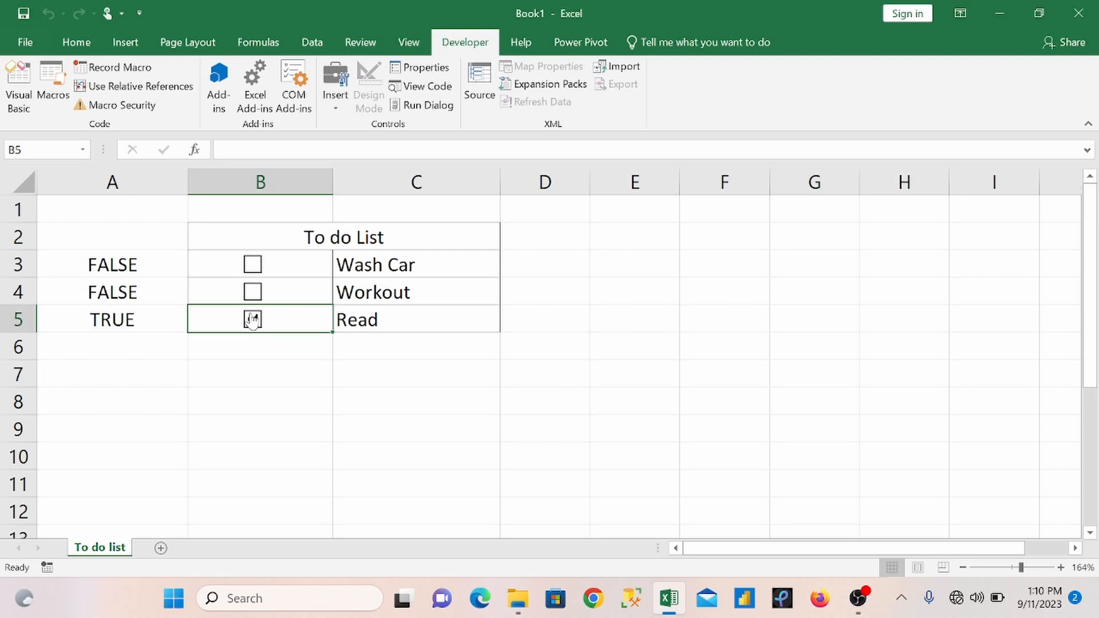
left_click(253, 320)
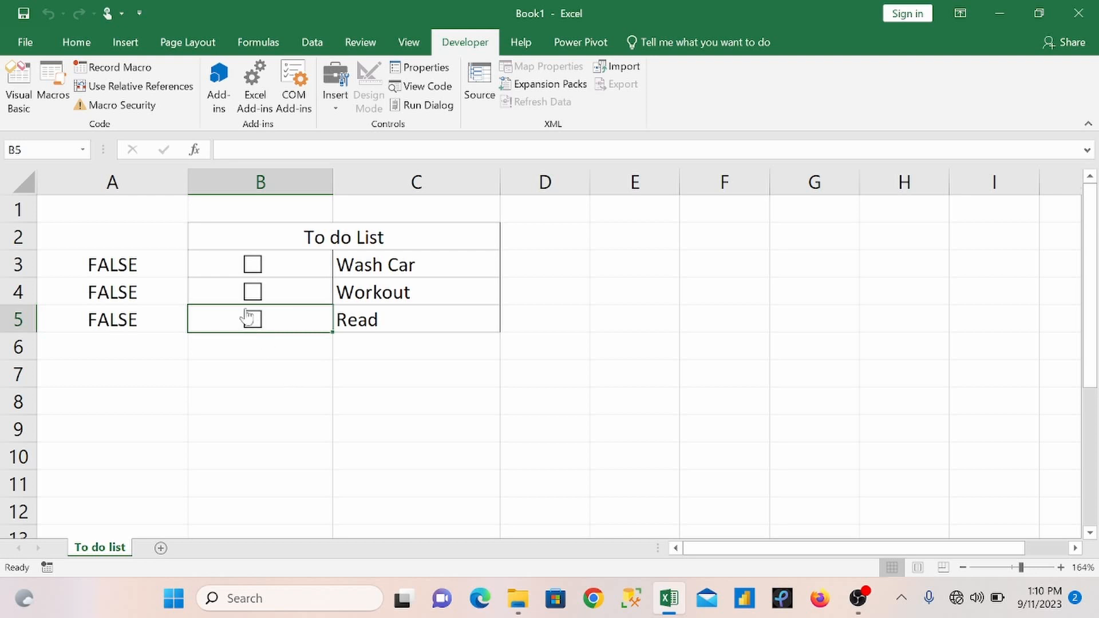
Step: Fill the check box cells B3:B5 with the standard red colour
left_click_drag(226, 265, 257, 325)
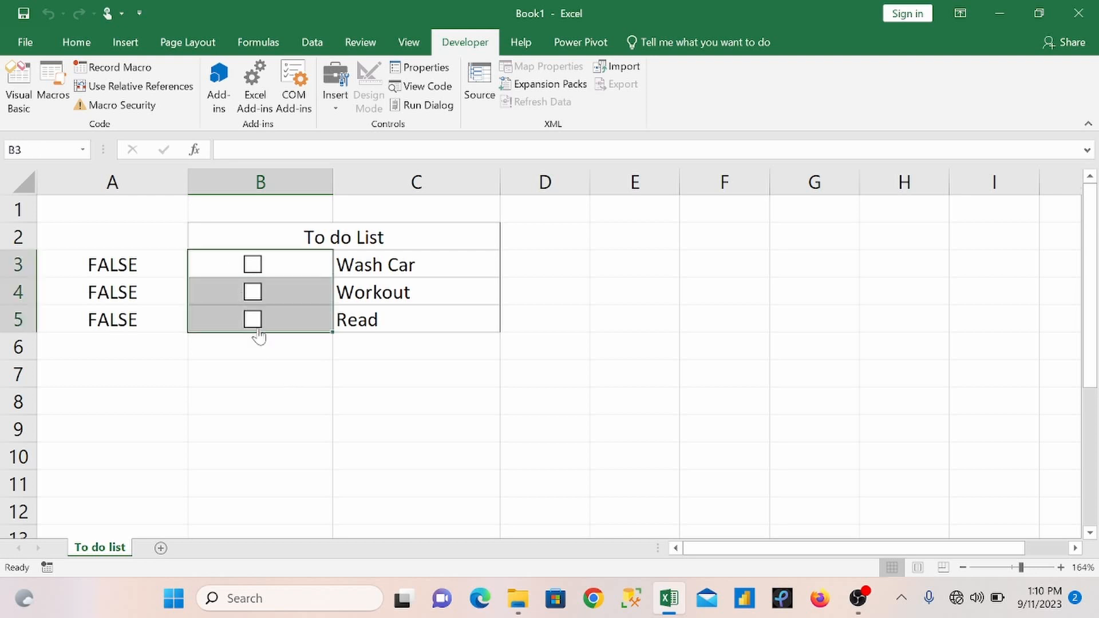
left_click(89, 46)
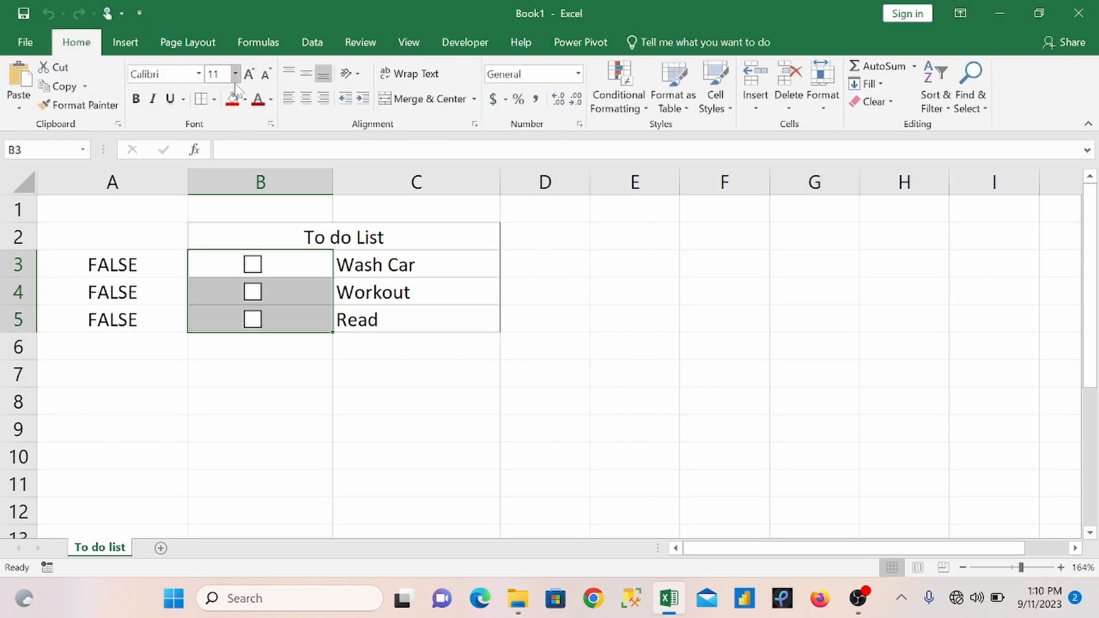
left_click(246, 100)
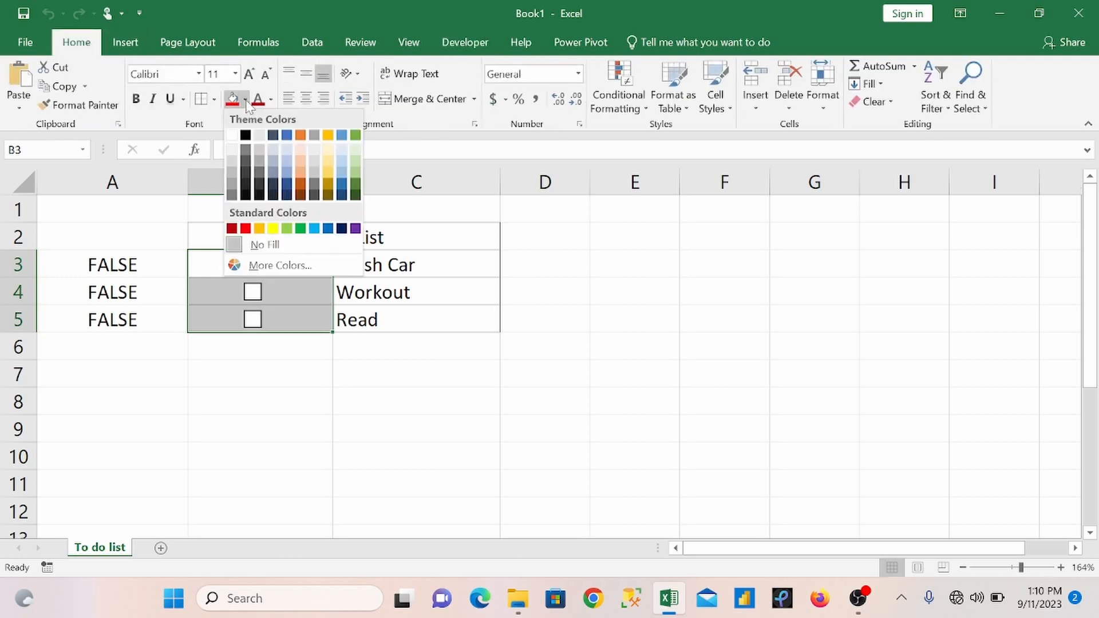
left_click(232, 230)
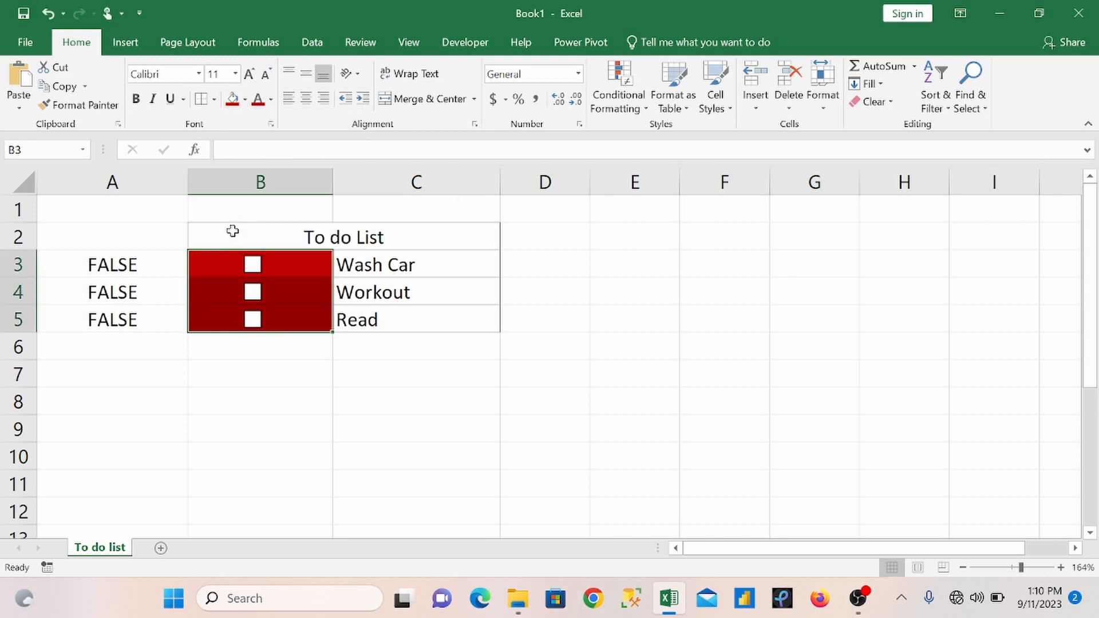
left_click(245, 100)
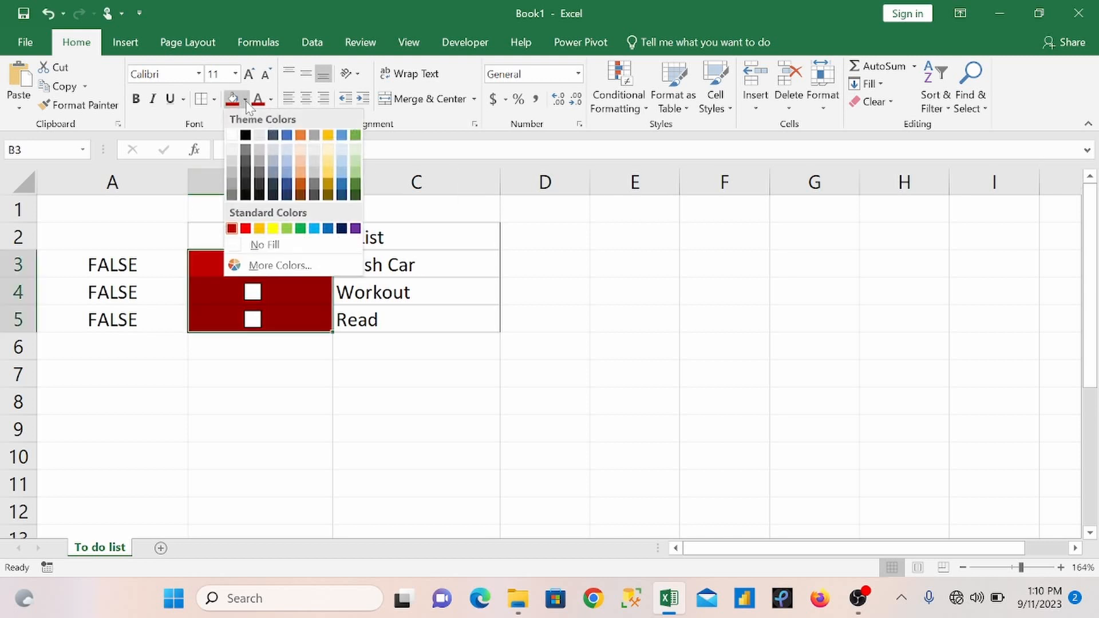
left_click(245, 229)
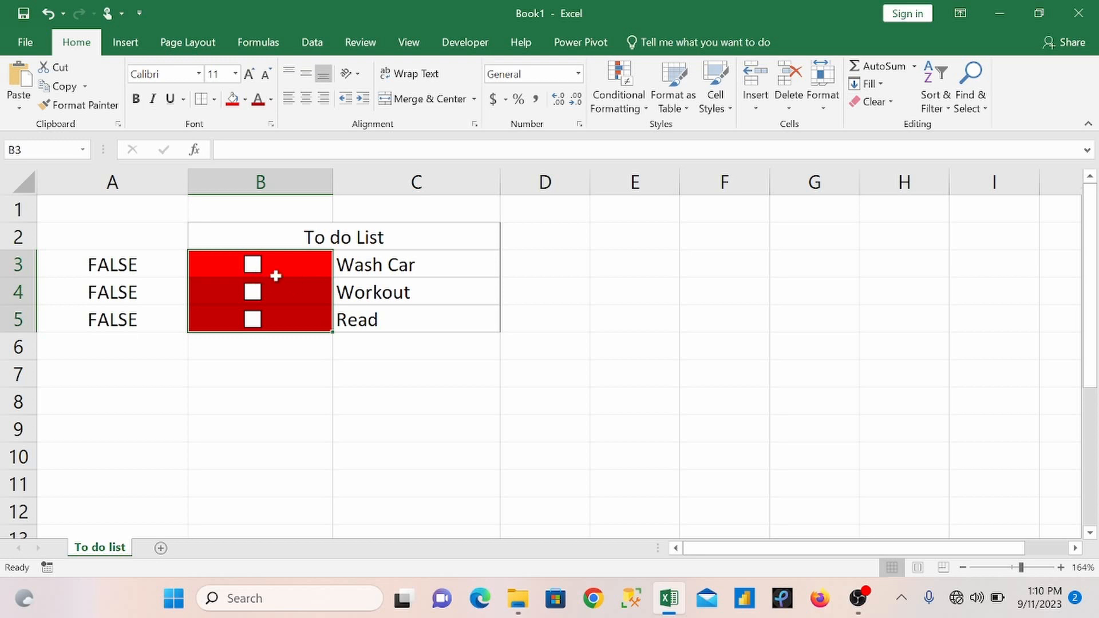
Step: Select cell B3 on its own and leave the Wash Car check box unticked
left_click(298, 270)
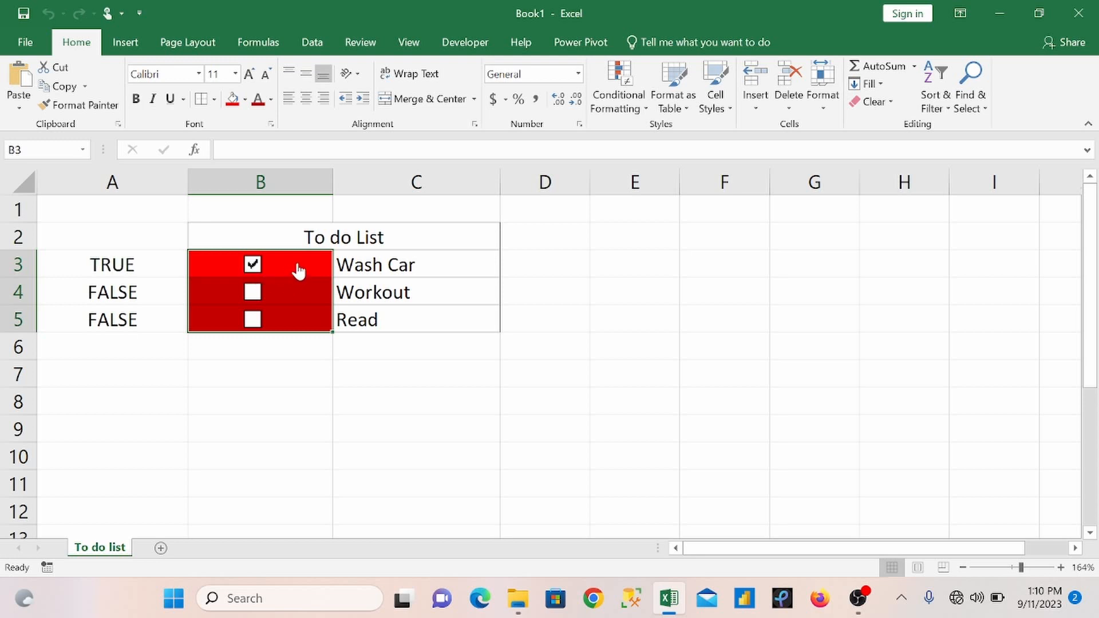
left_click(297, 270)
left_click(308, 267)
left_click(313, 282)
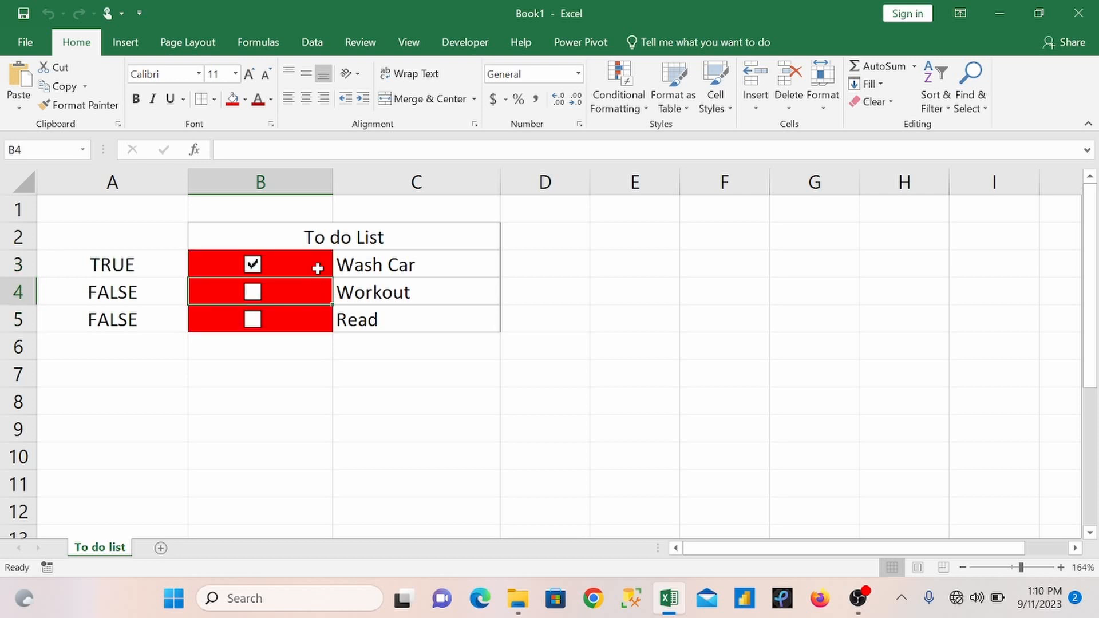
left_click(318, 268)
left_click(255, 271)
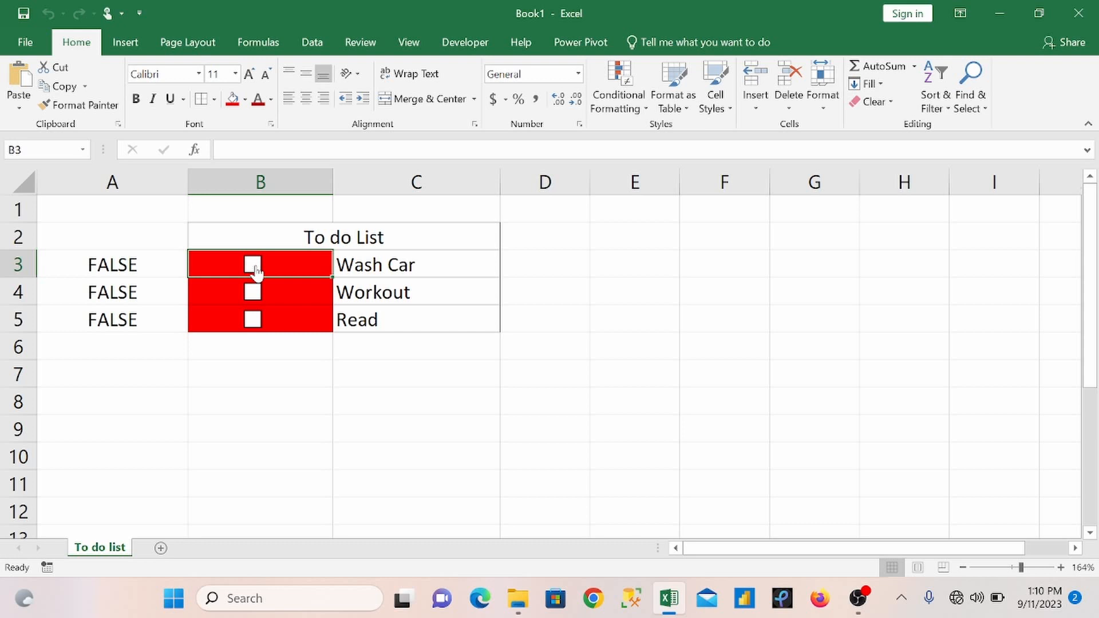
Step: Start a new conditional formatting rule for B3 that uses the formula =$A$3=True to determine which cells to format
left_click(618, 95)
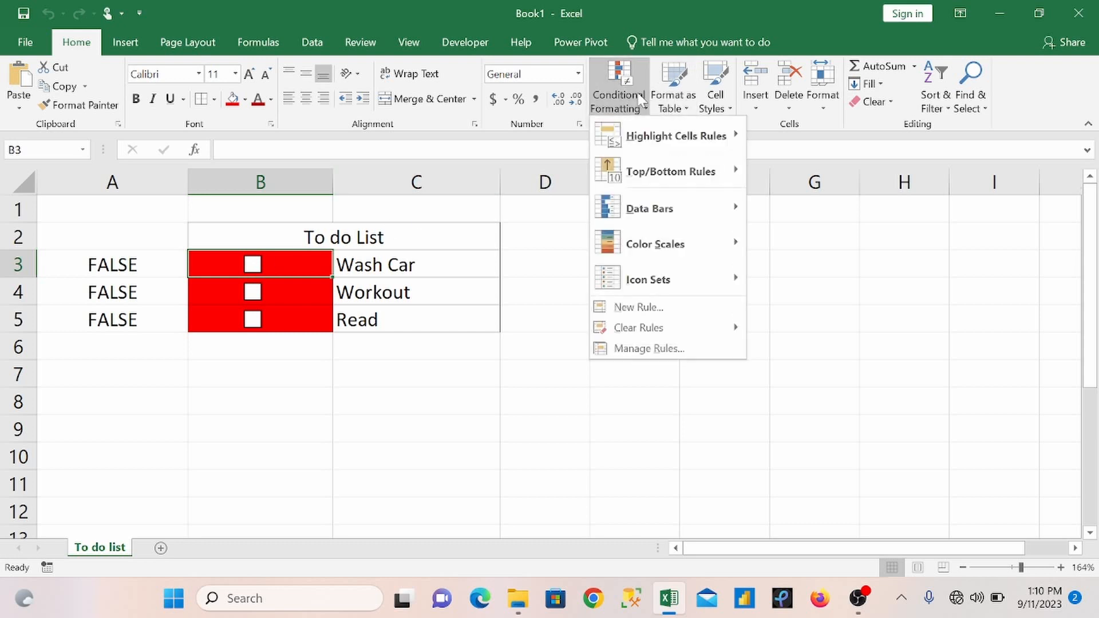
left_click(652, 311)
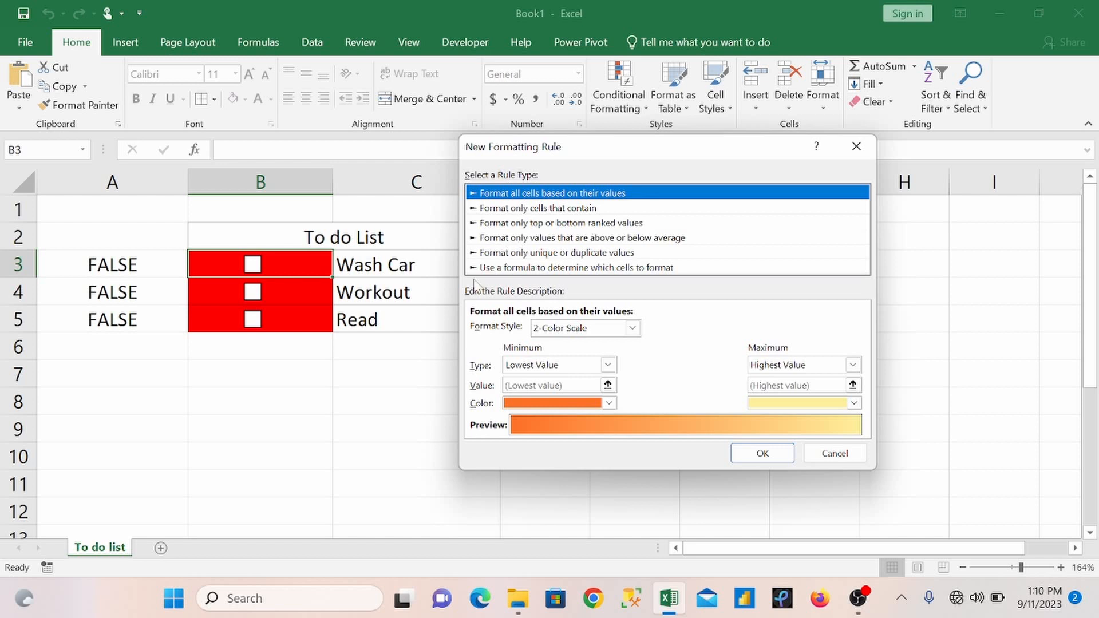
left_click(641, 268)
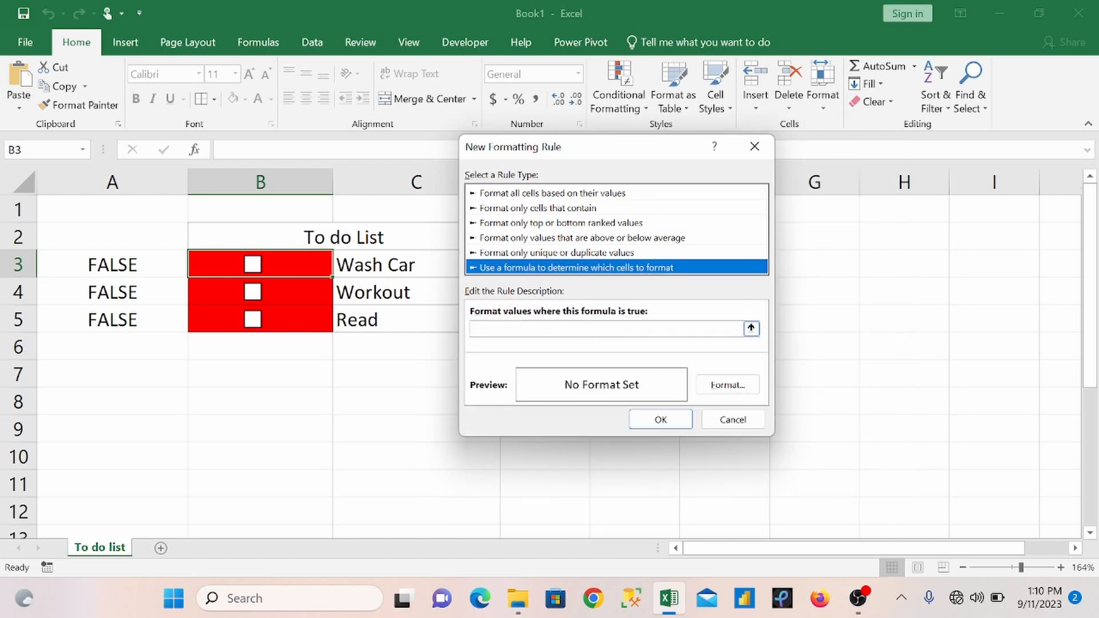
left_click(601, 329)
left_click(131, 263)
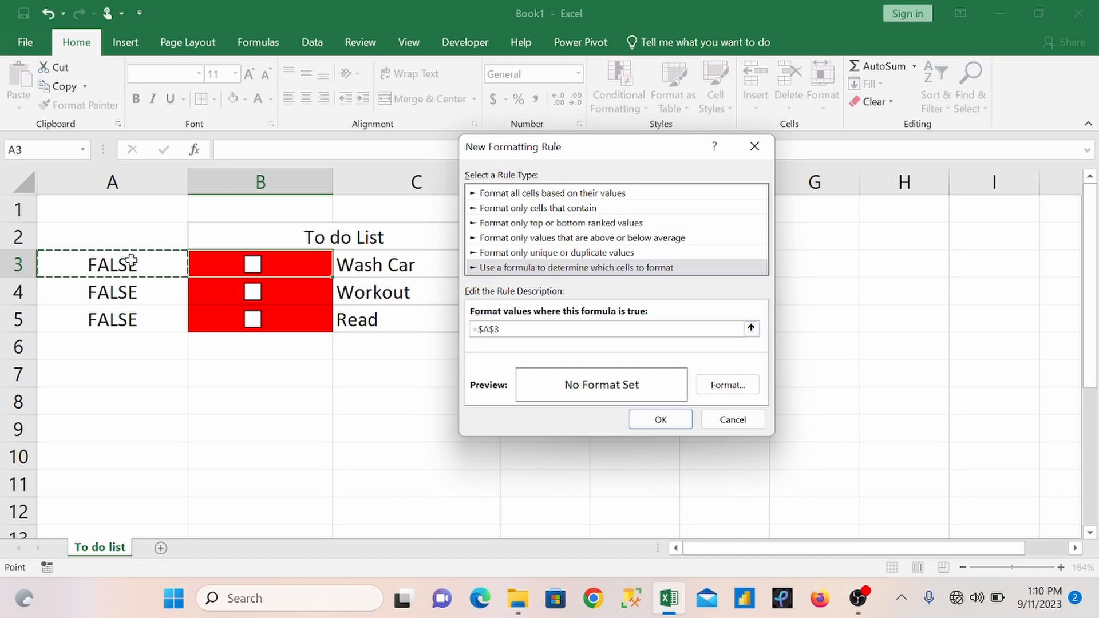
type("=True")
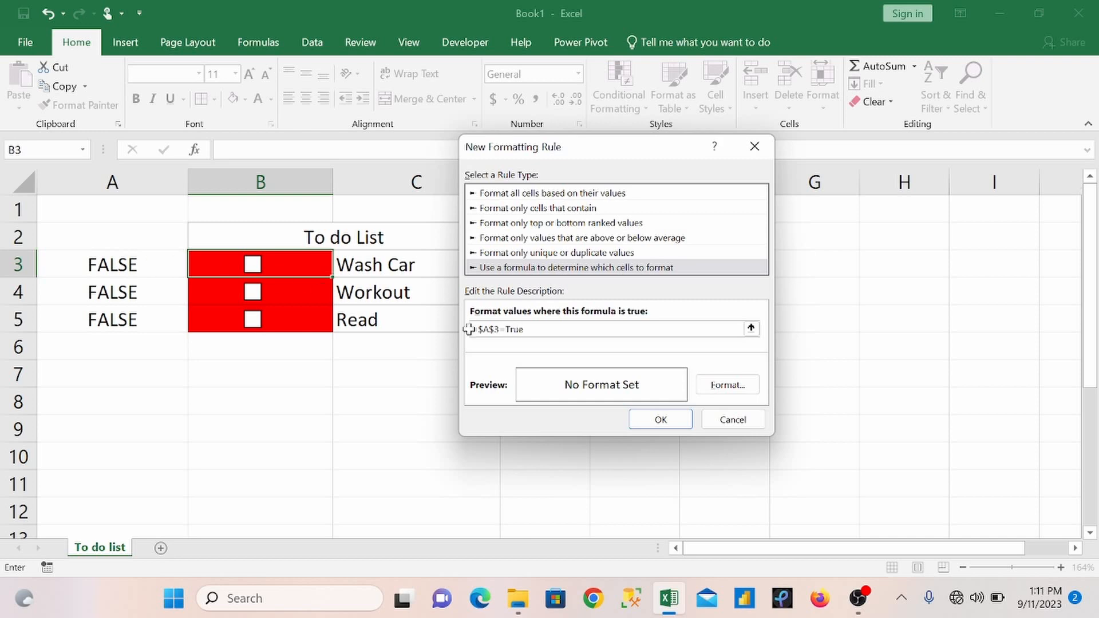
Step: Give the rule a green background fill and apply it to the Wash Car cell
left_click(728, 394)
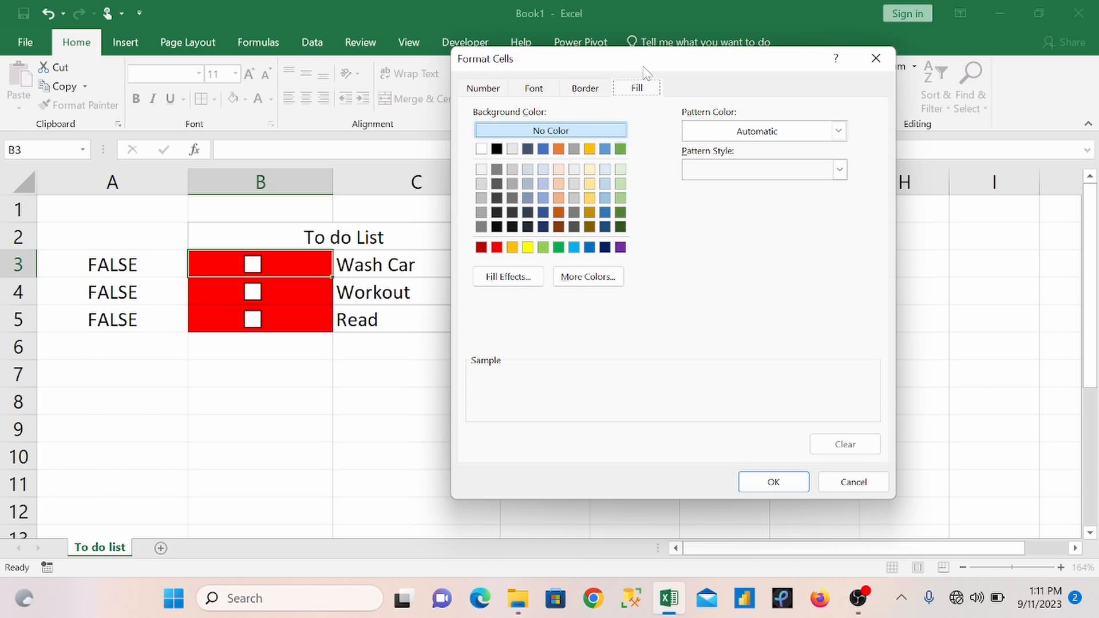
left_click(484, 90)
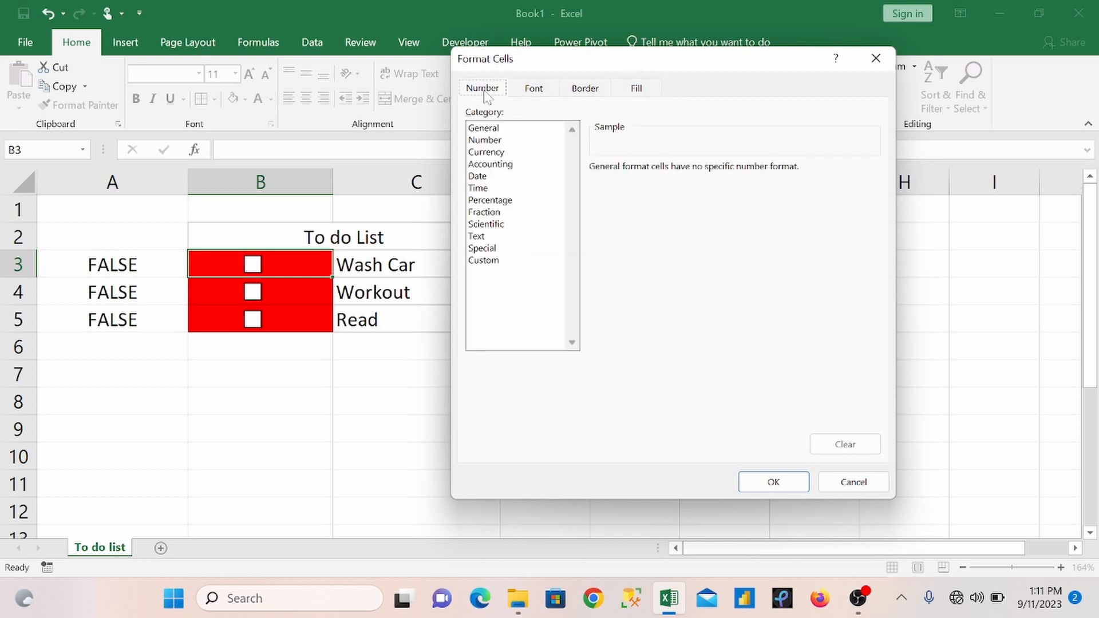
left_click(533, 90)
left_click(580, 93)
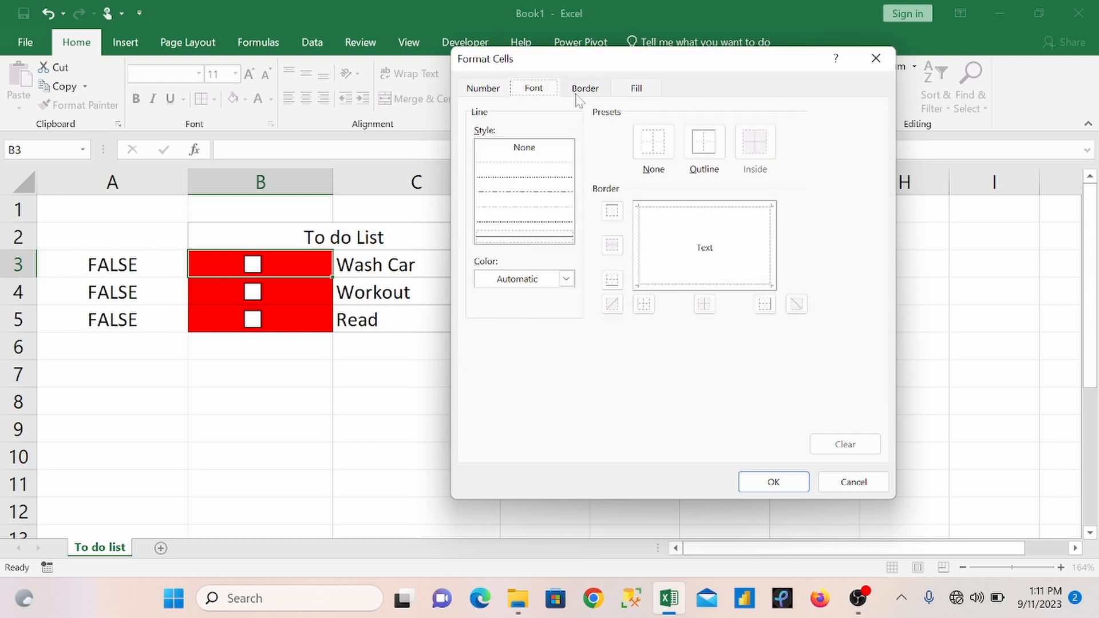
left_click(628, 92)
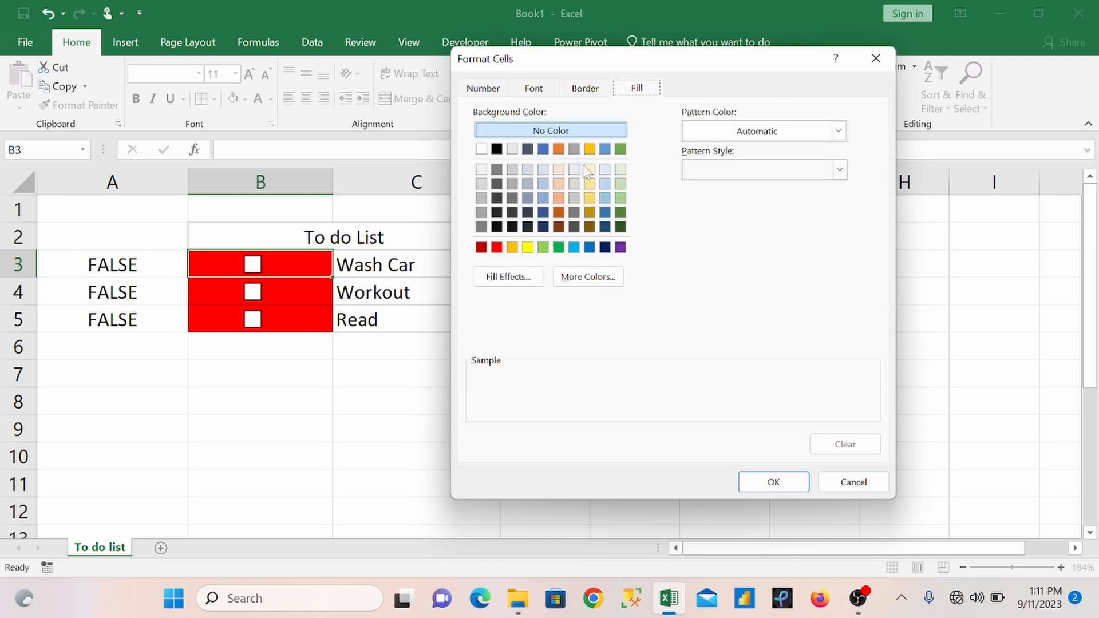
left_click(621, 150)
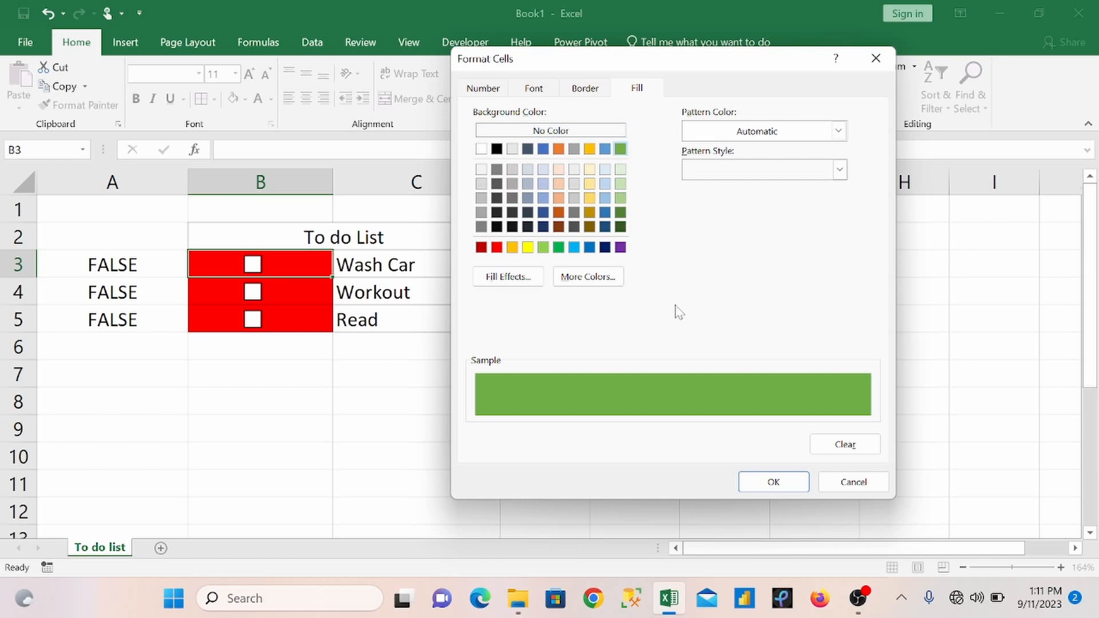
left_click(750, 482)
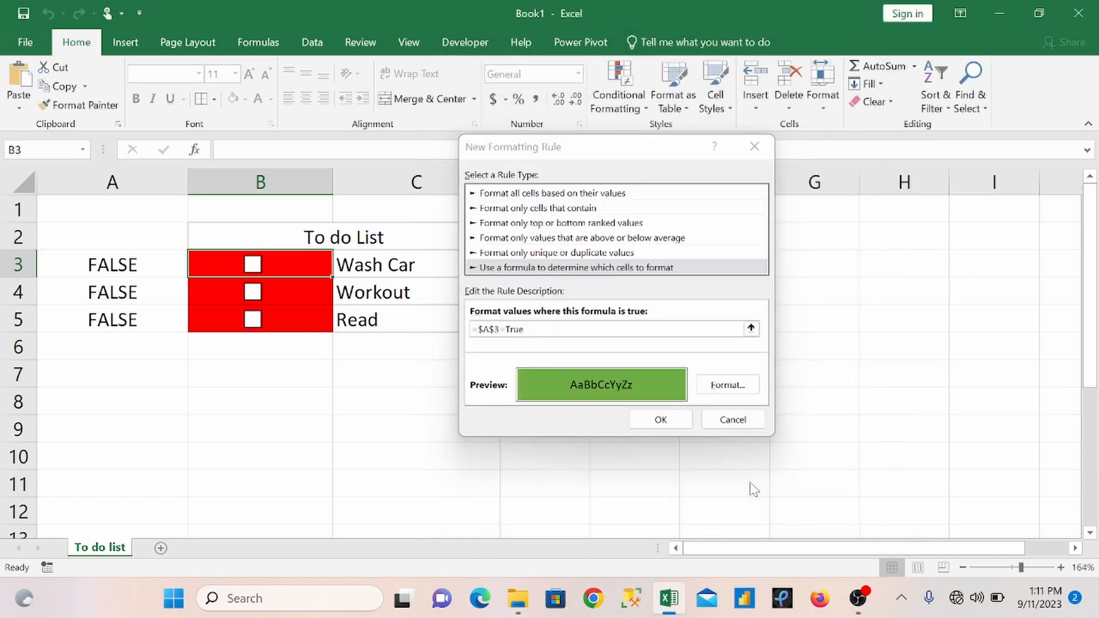
left_click(656, 420)
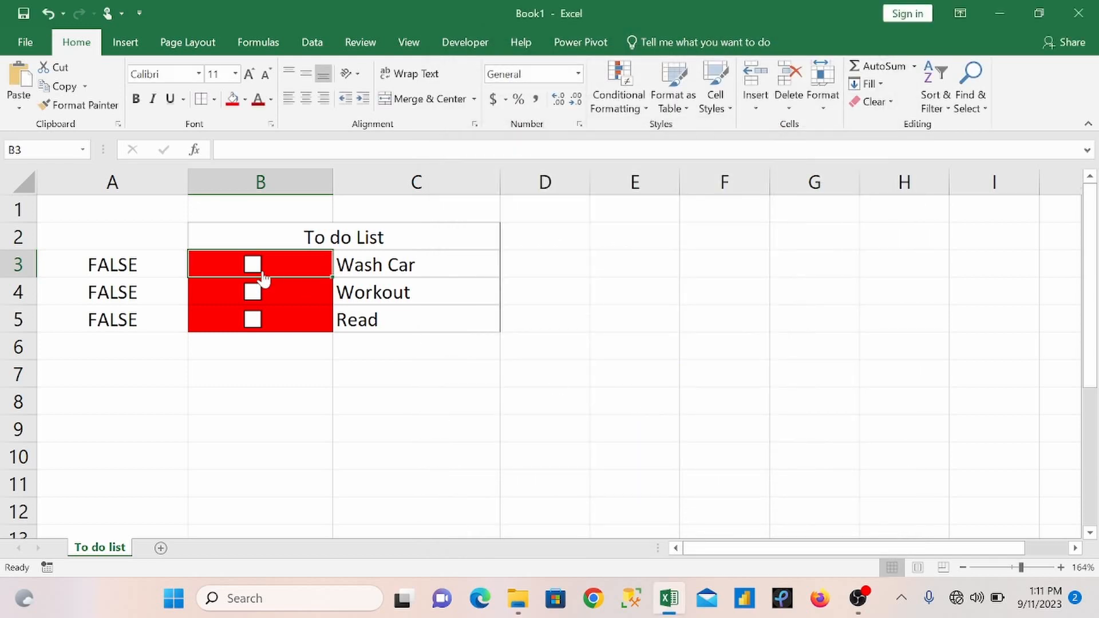
Step: Test the colour rule by ticking Wash Car, and ticking and unticking the Workout and Read check boxes
left_click(249, 274)
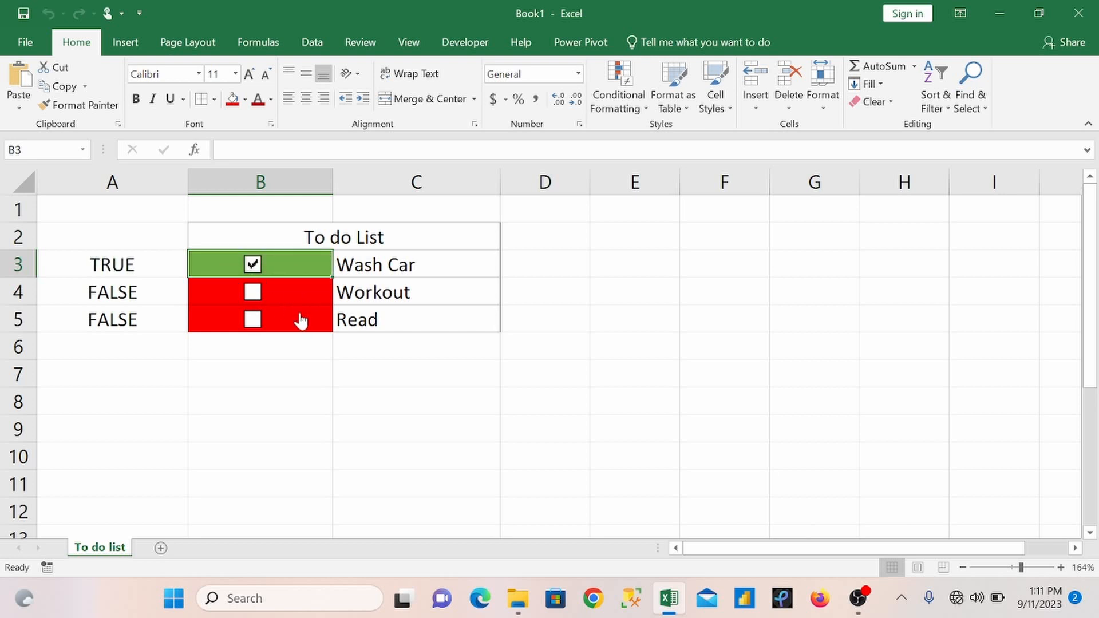
left_click(254, 293)
left_click(258, 319)
left_click(254, 291)
left_click(254, 319)
left_click(254, 293)
left_click(253, 320)
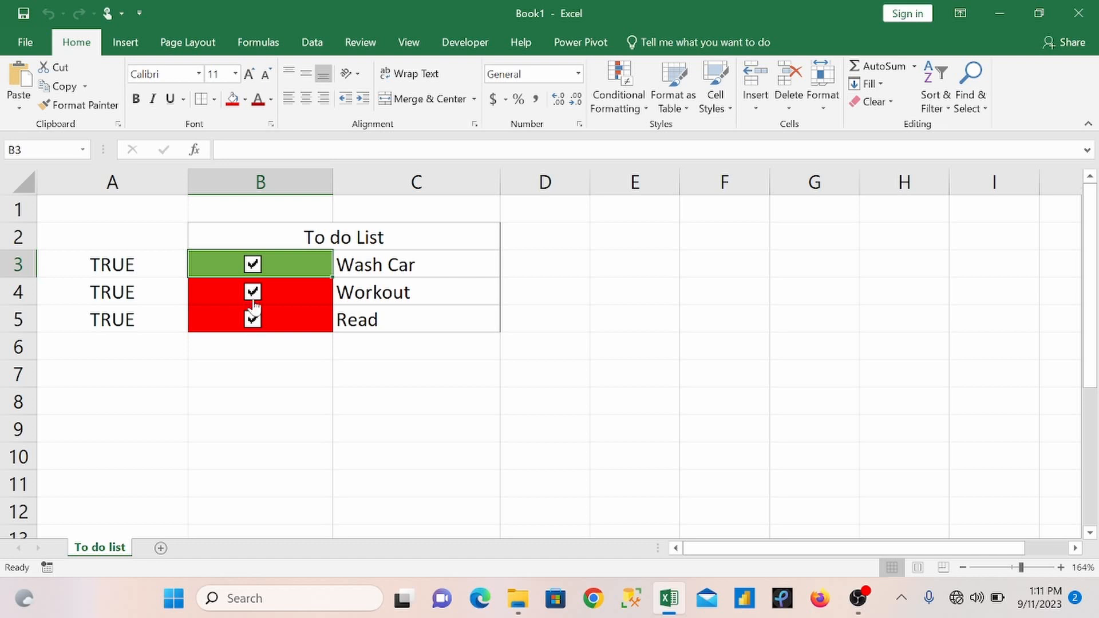
left_click(253, 298)
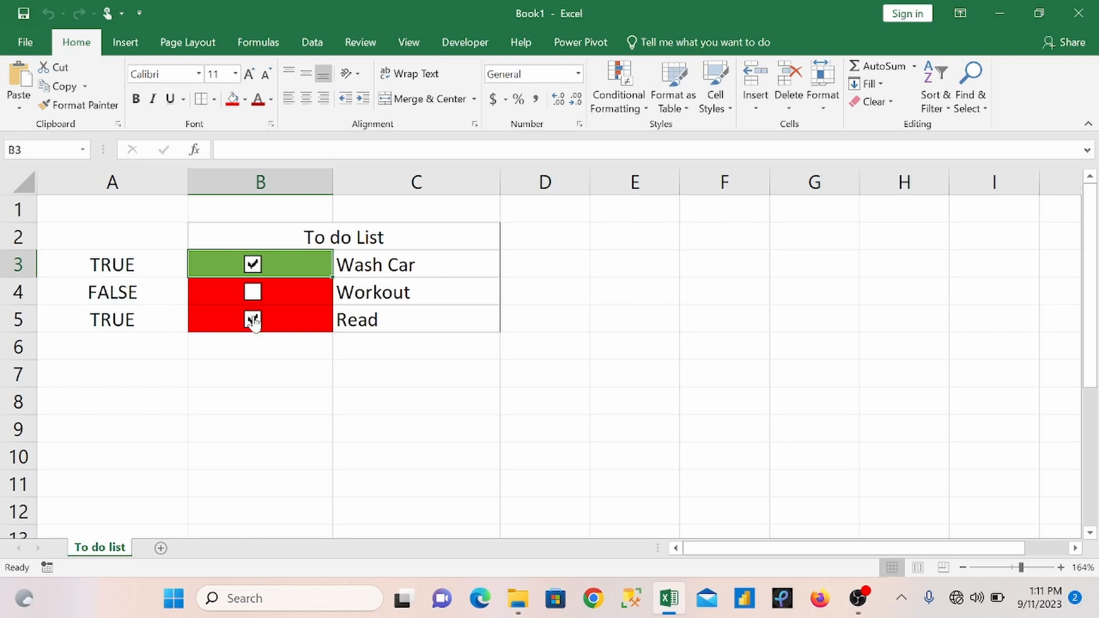
left_click(255, 321)
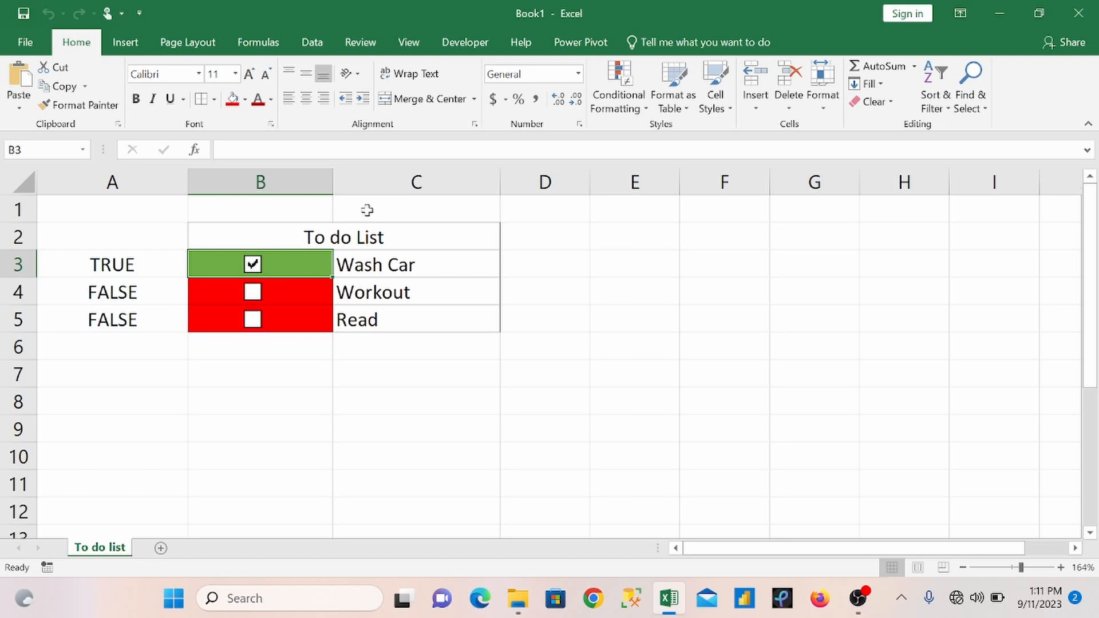
Step: Extend this worksheet's green formatting rule to apply to =$B$3:$B$5, and test it by unticking and reticking Wash Car
left_click(618, 99)
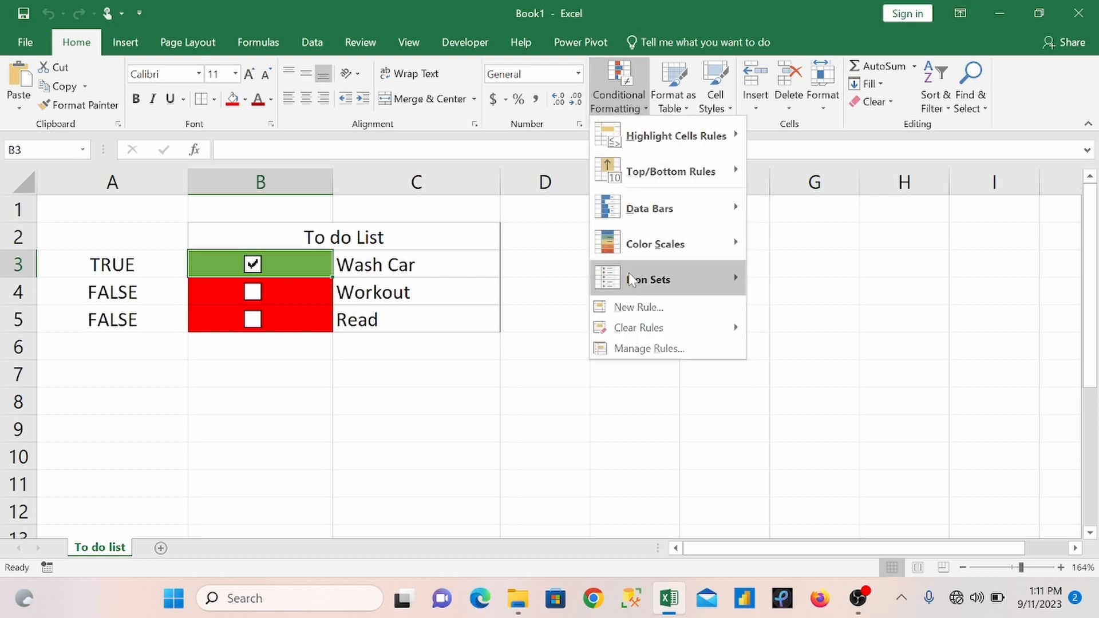
left_click(649, 349)
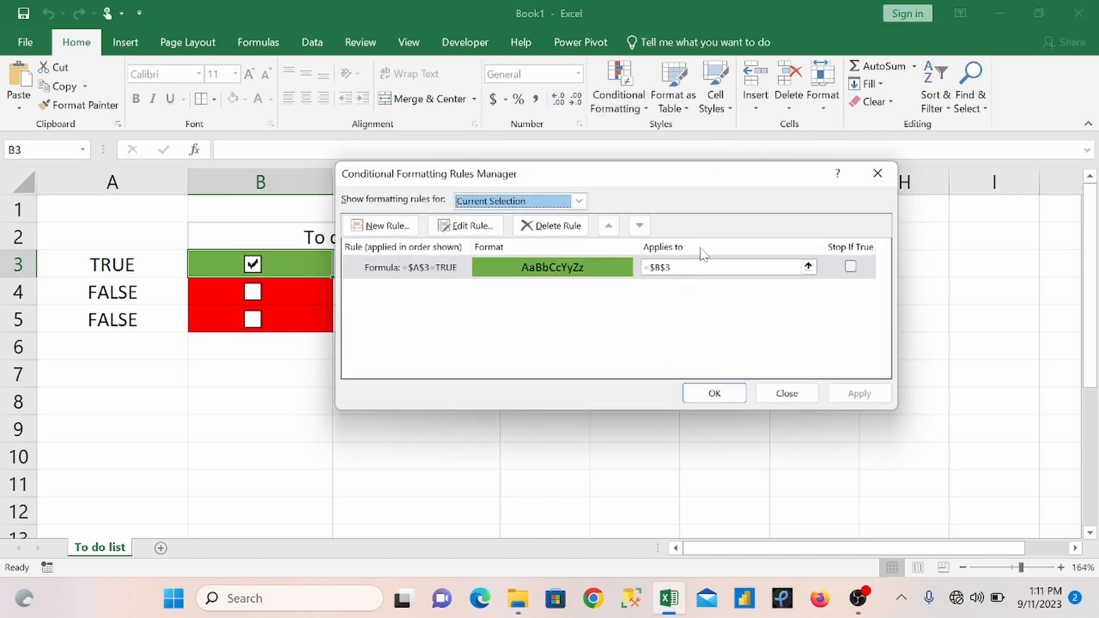
left_click(579, 201)
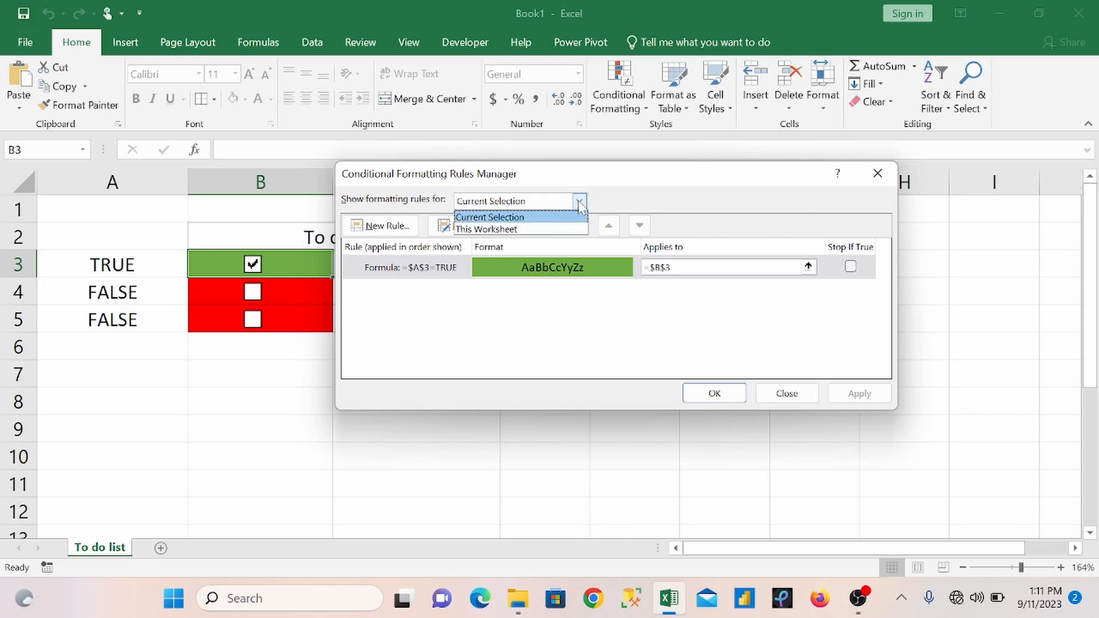
left_click(538, 225)
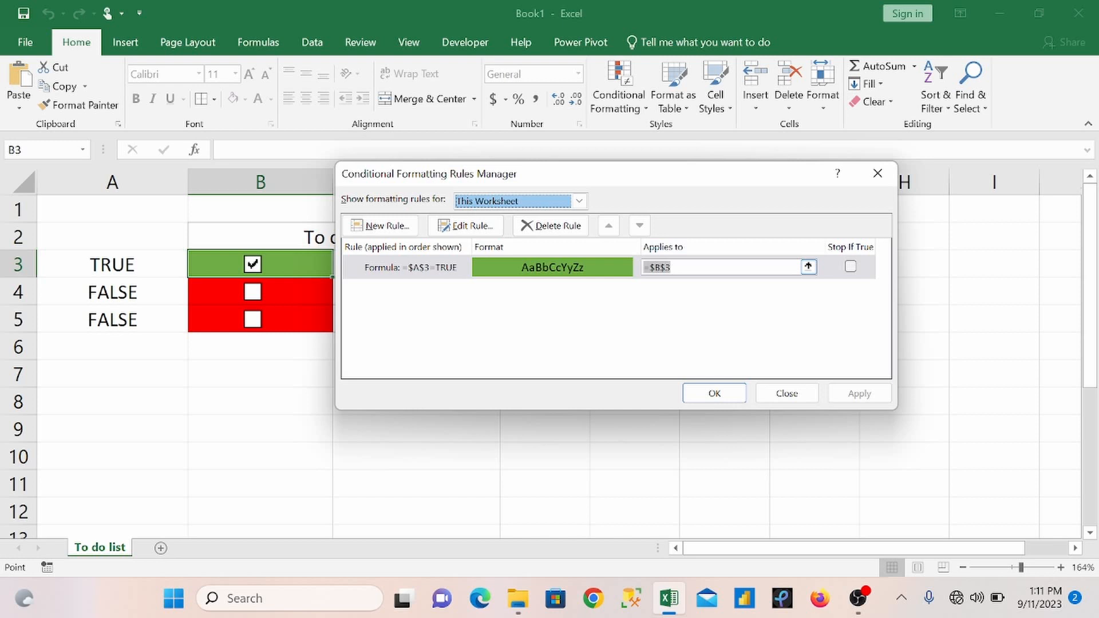
key("BackSpace")
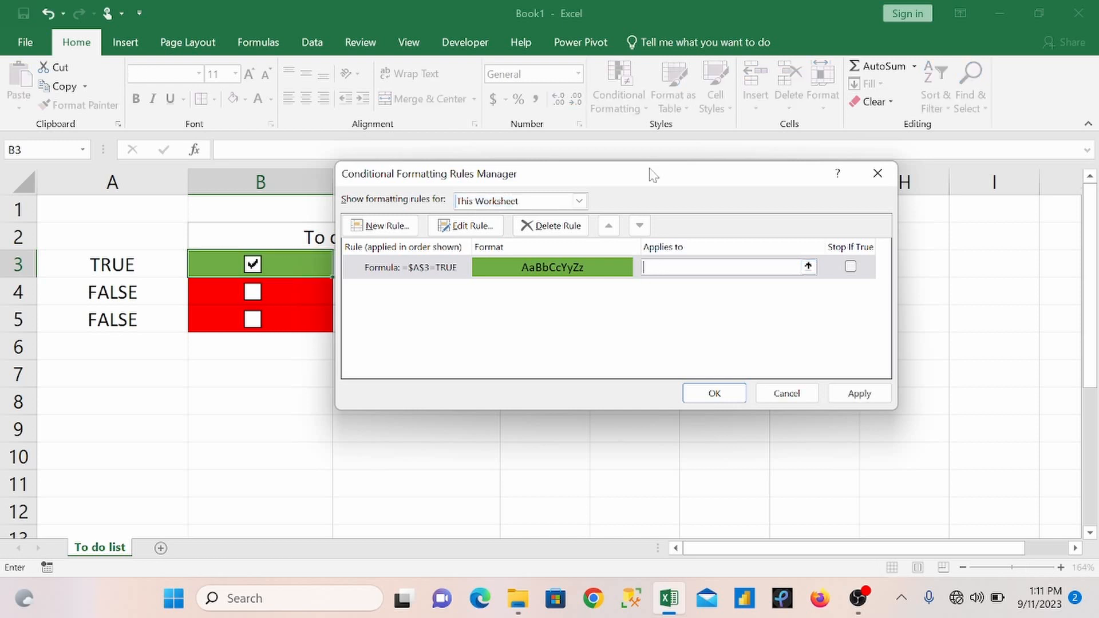
left_click_drag(653, 175, 695, 174)
left_click(211, 264)
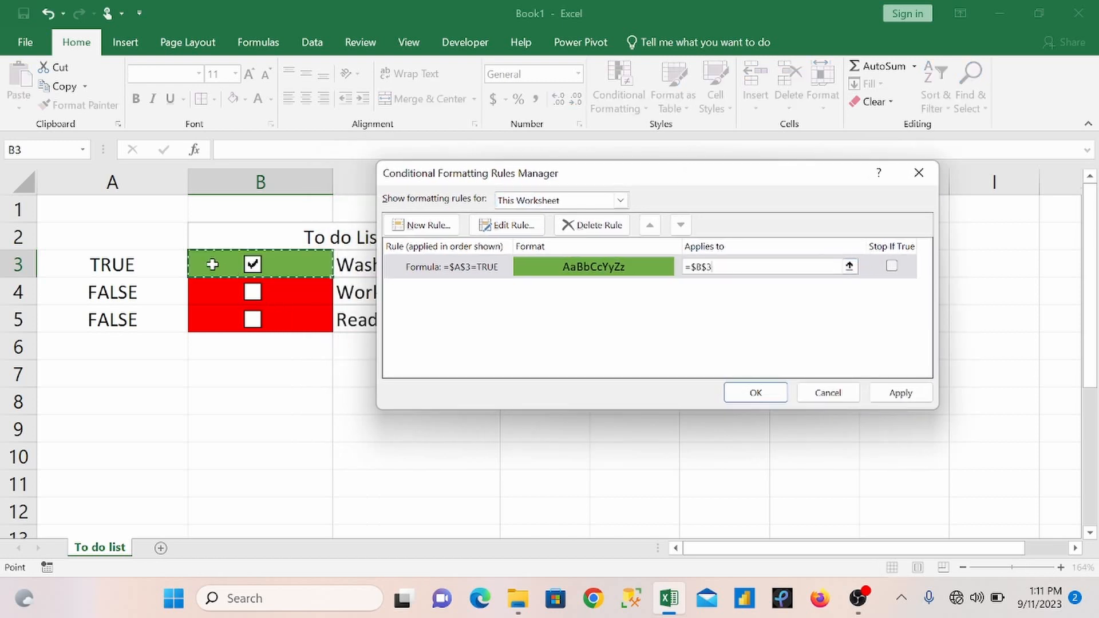
left_click_drag(212, 265, 211, 318)
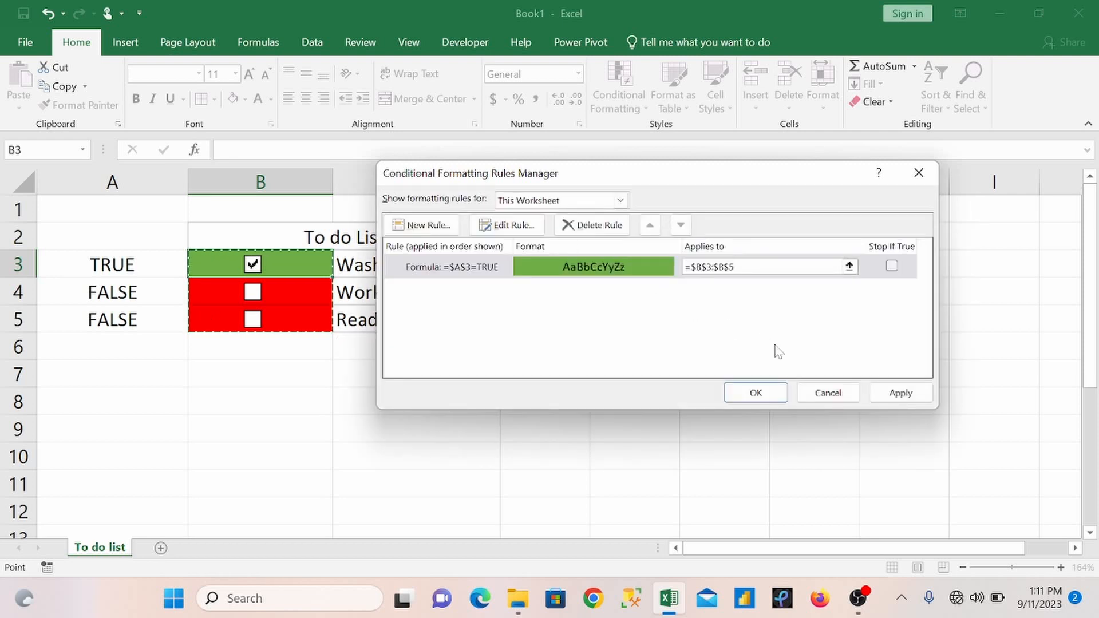
left_click(757, 392)
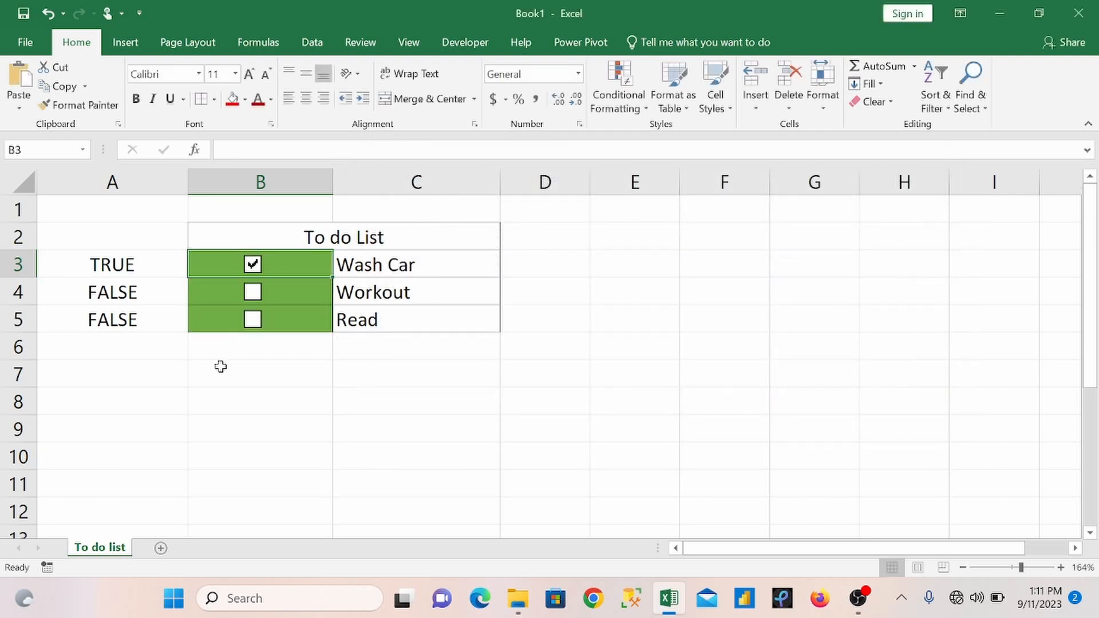
left_click(252, 265)
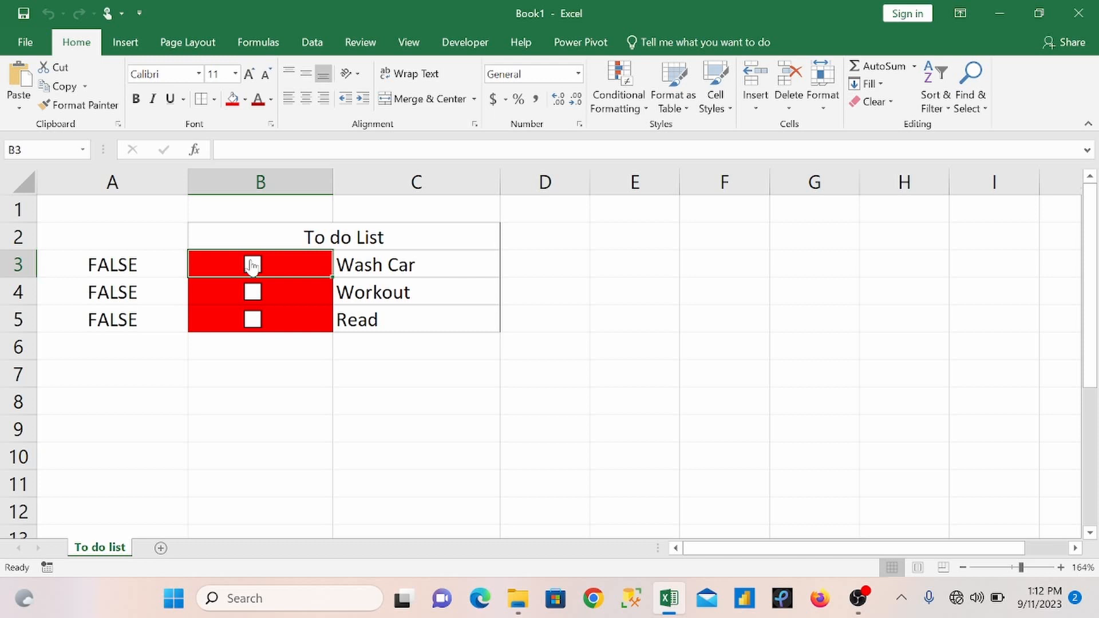
left_click(252, 265)
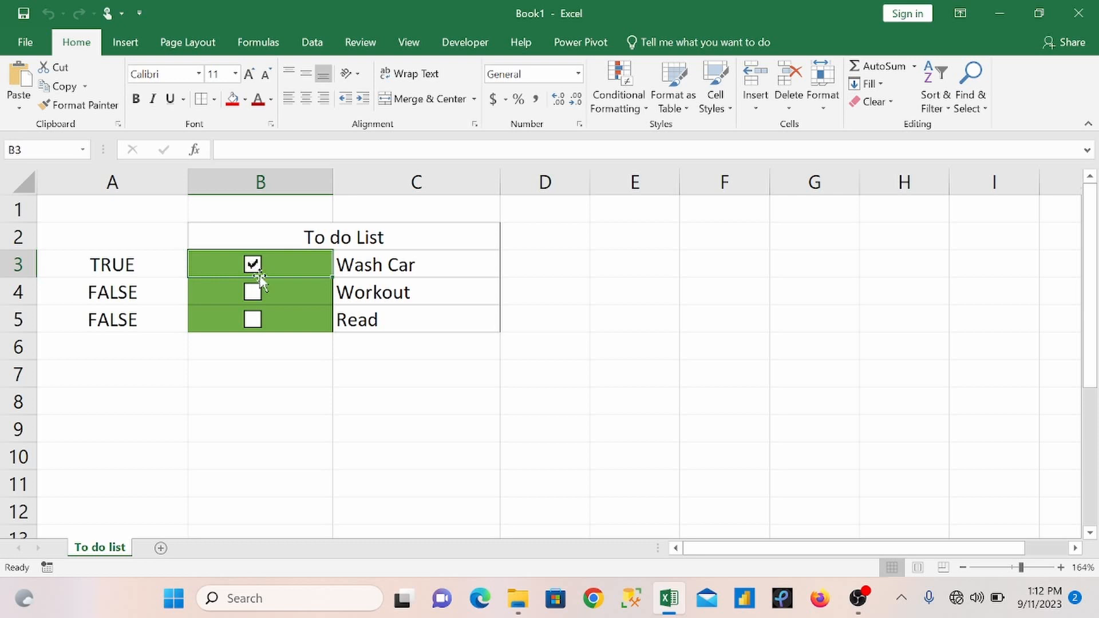
Step: Change the green formatting rule's formula to =$A3=TRUE, and test it by ticking Workout and Read
left_click(637, 109)
left_click(629, 348)
left_click(456, 268)
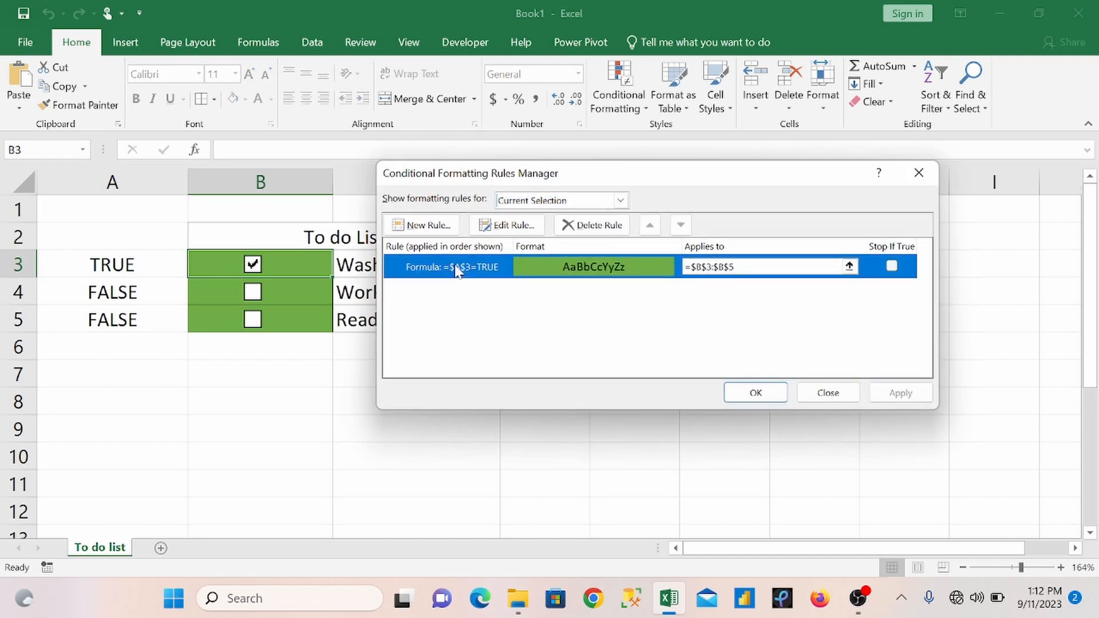
double_click(457, 268)
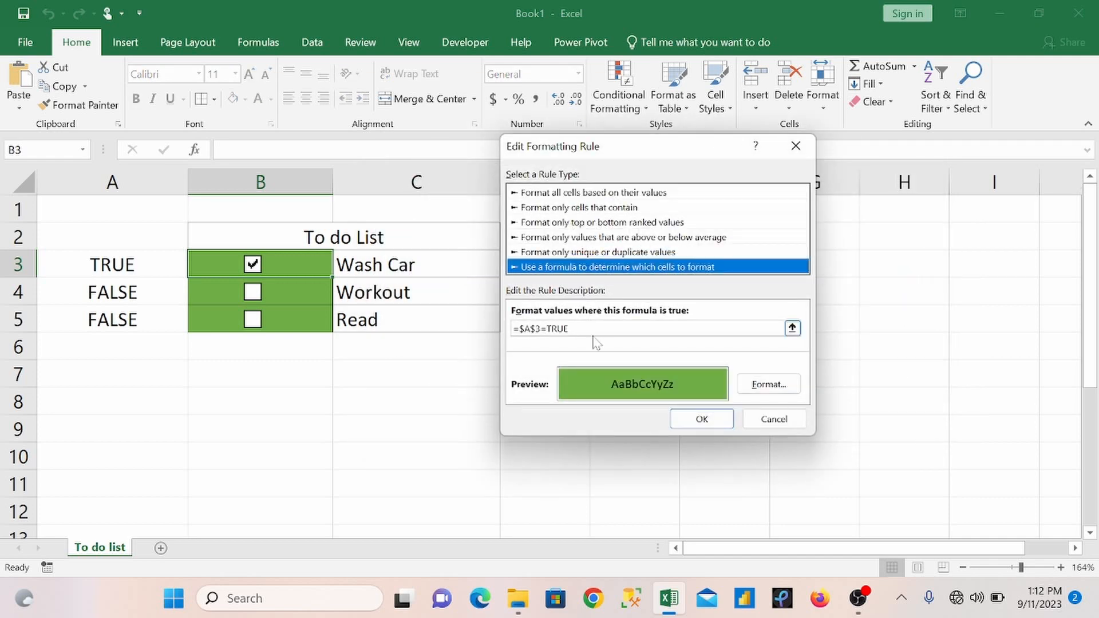
left_click(534, 329)
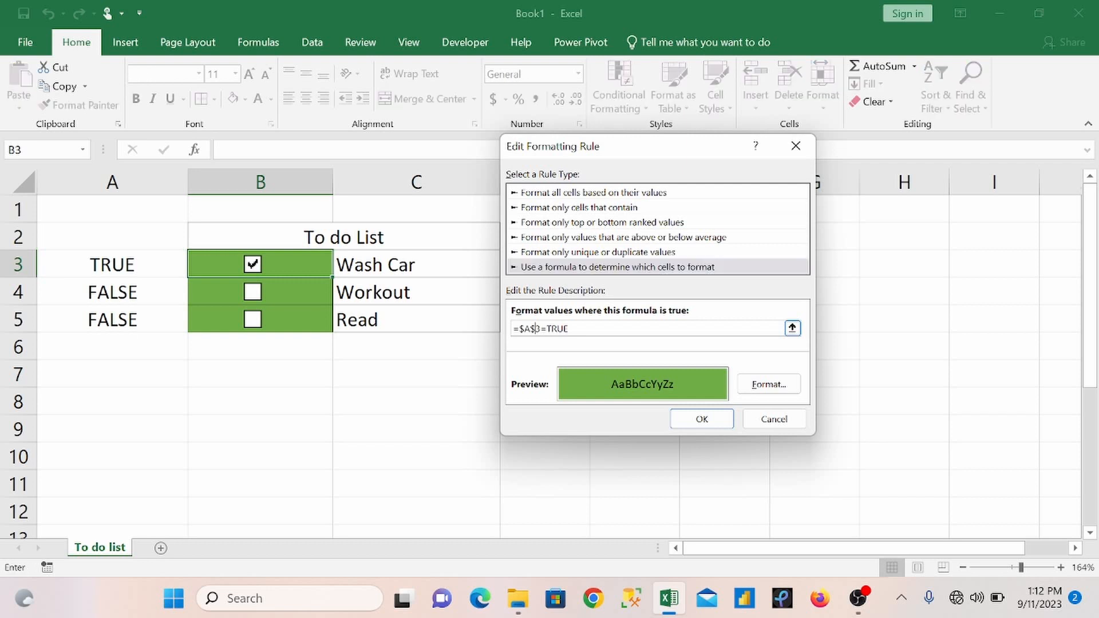
key("BackSpace")
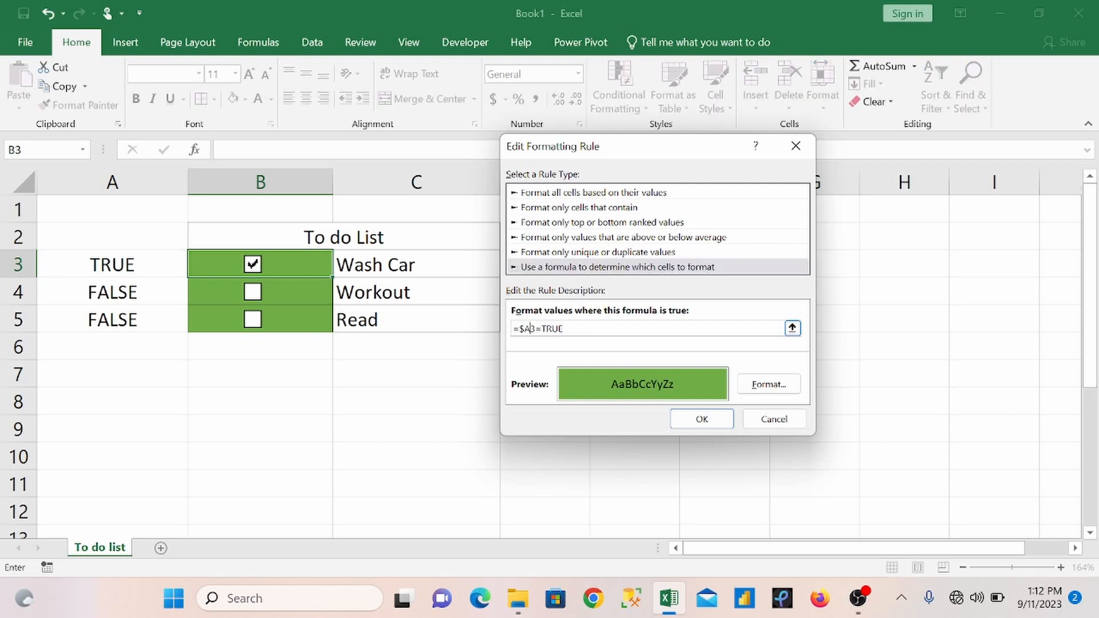
left_click(714, 421)
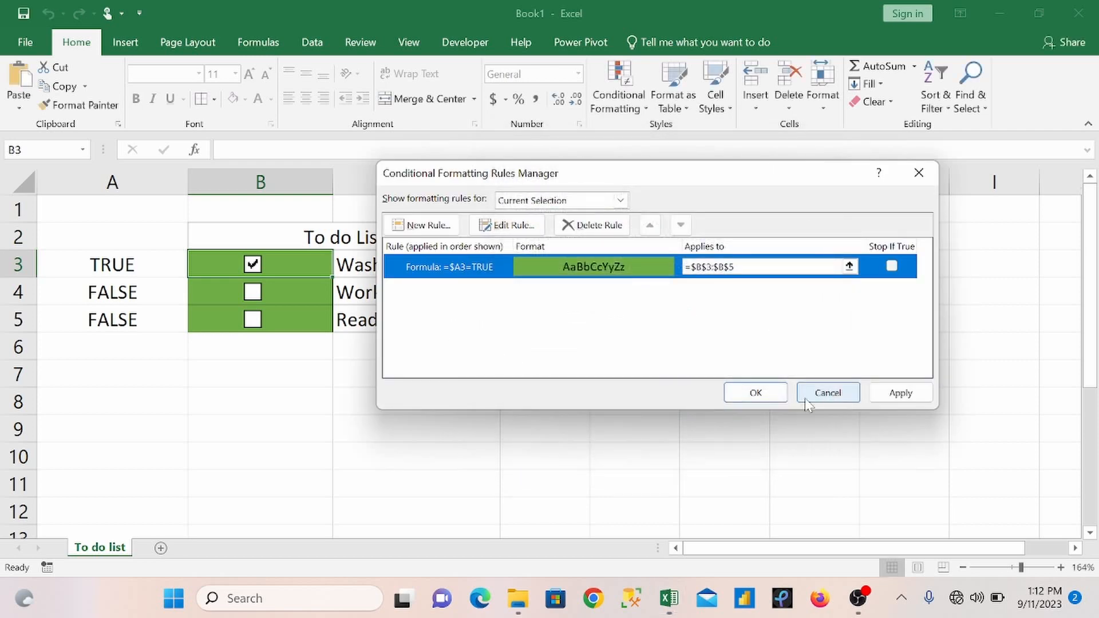
left_click(755, 394)
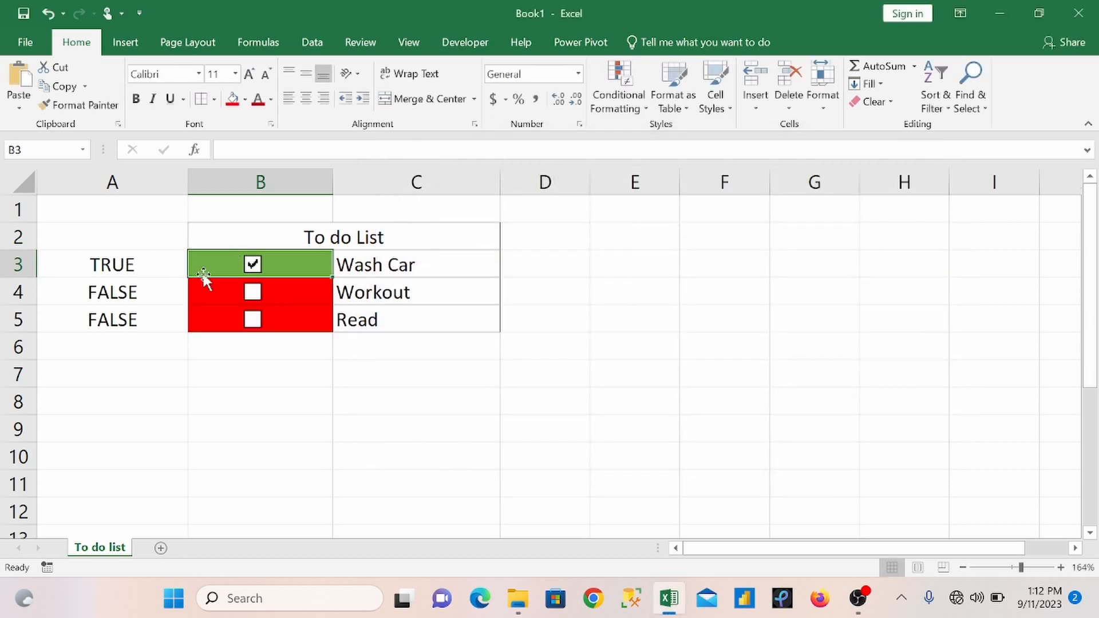
left_click(254, 292)
left_click(253, 319)
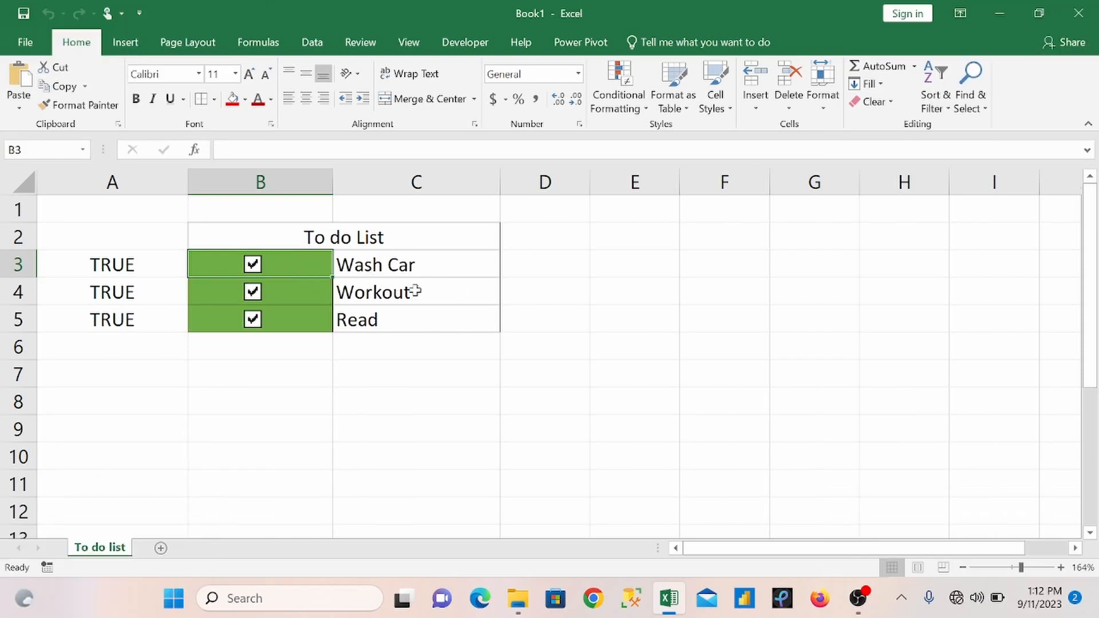
Step: Extend the green formatting rule to apply to =$B$3:$C$5 so that it also covers the task names
left_click(624, 118)
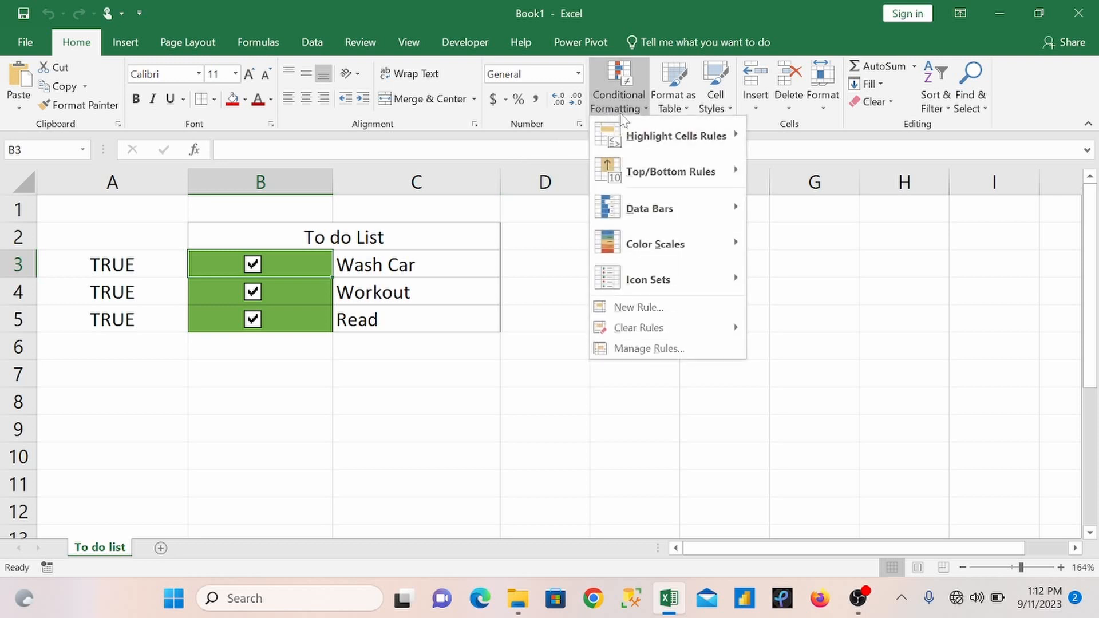
left_click(673, 349)
left_click(850, 267)
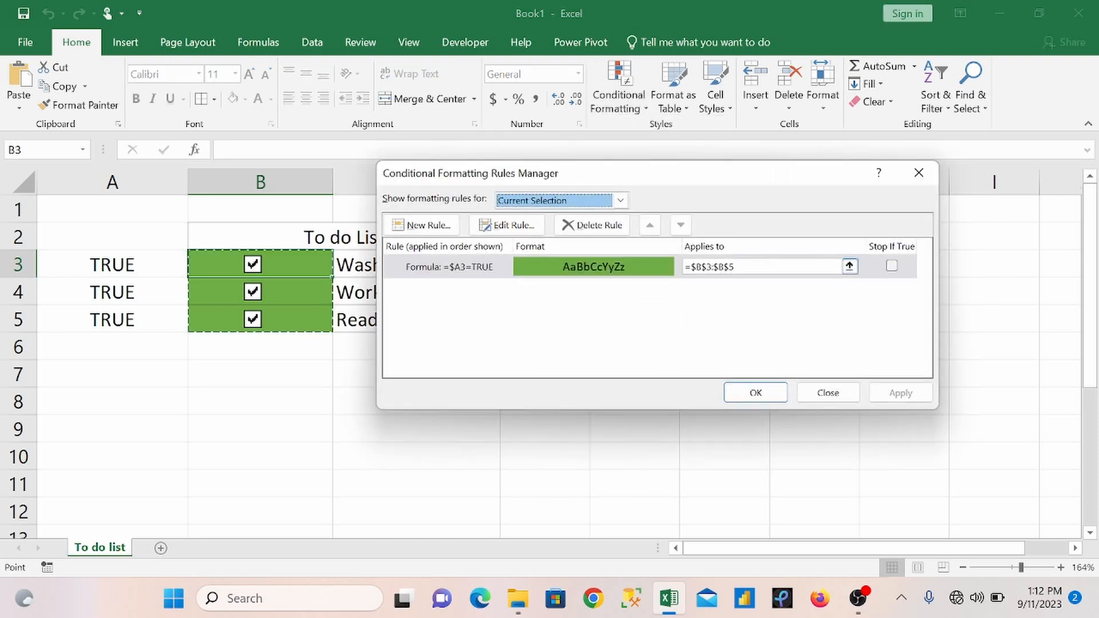
left_click_drag(735, 267, 684, 271)
key("BackSpace")
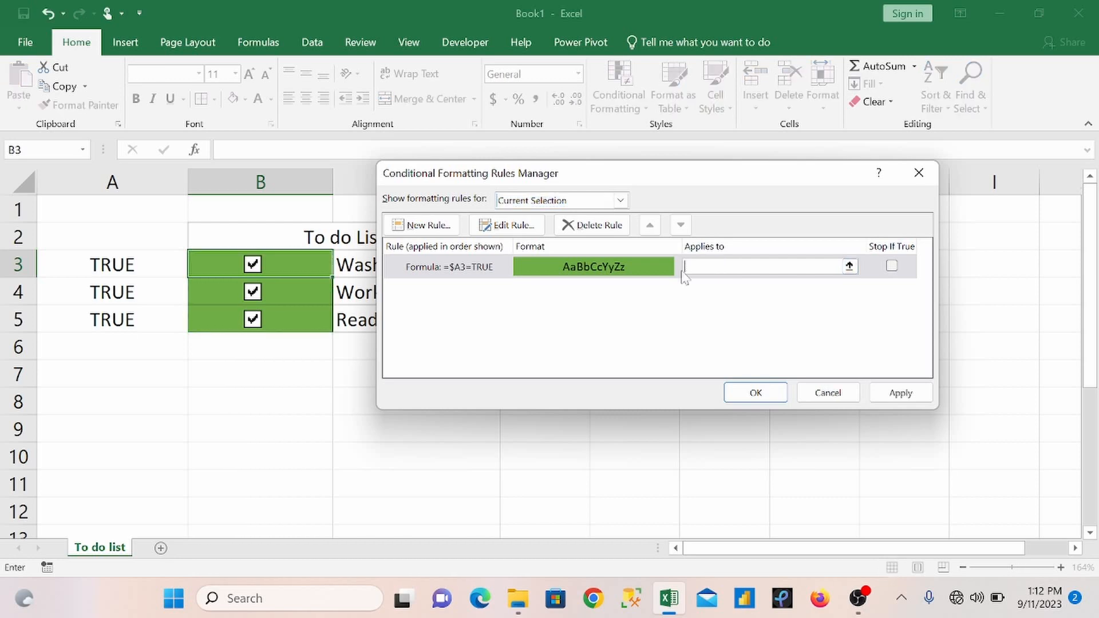
left_click_drag(781, 174, 955, 237)
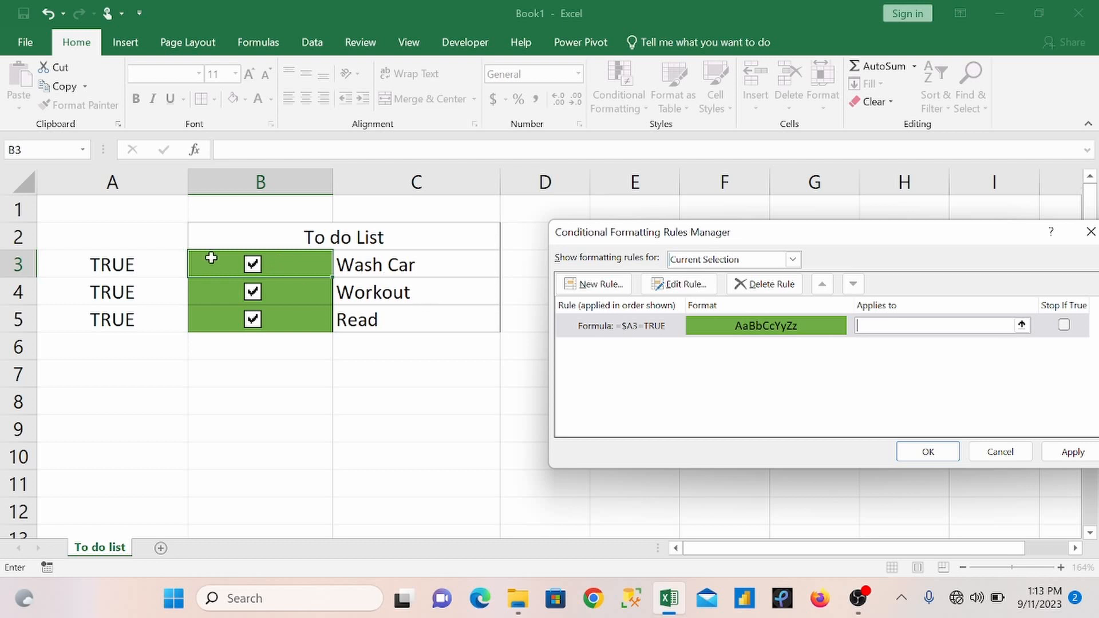
left_click_drag(211, 258, 389, 314)
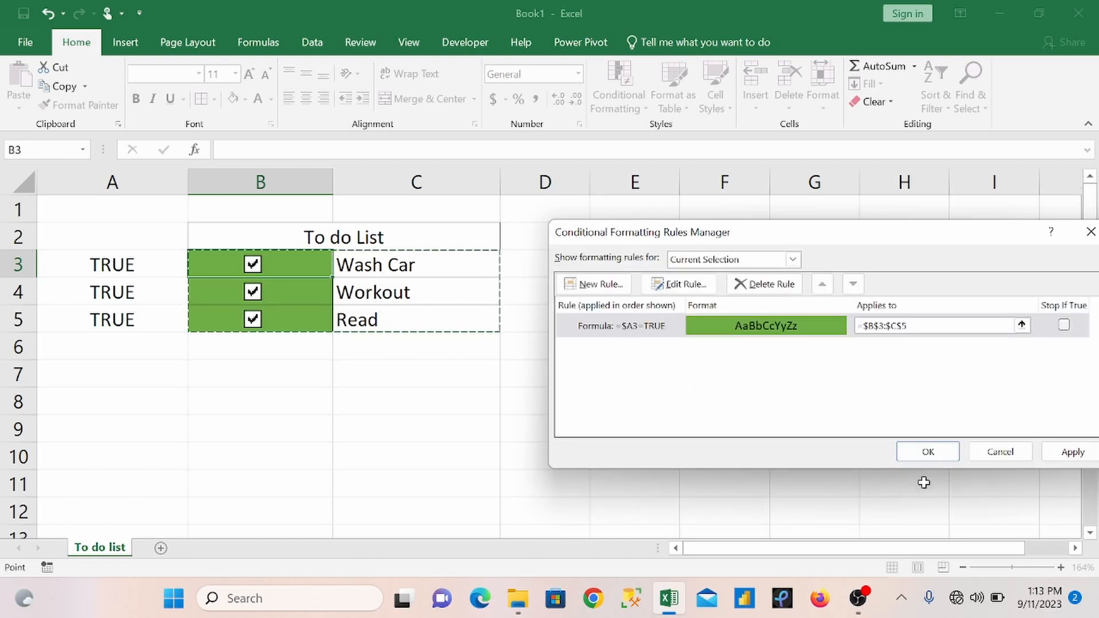
left_click(933, 454)
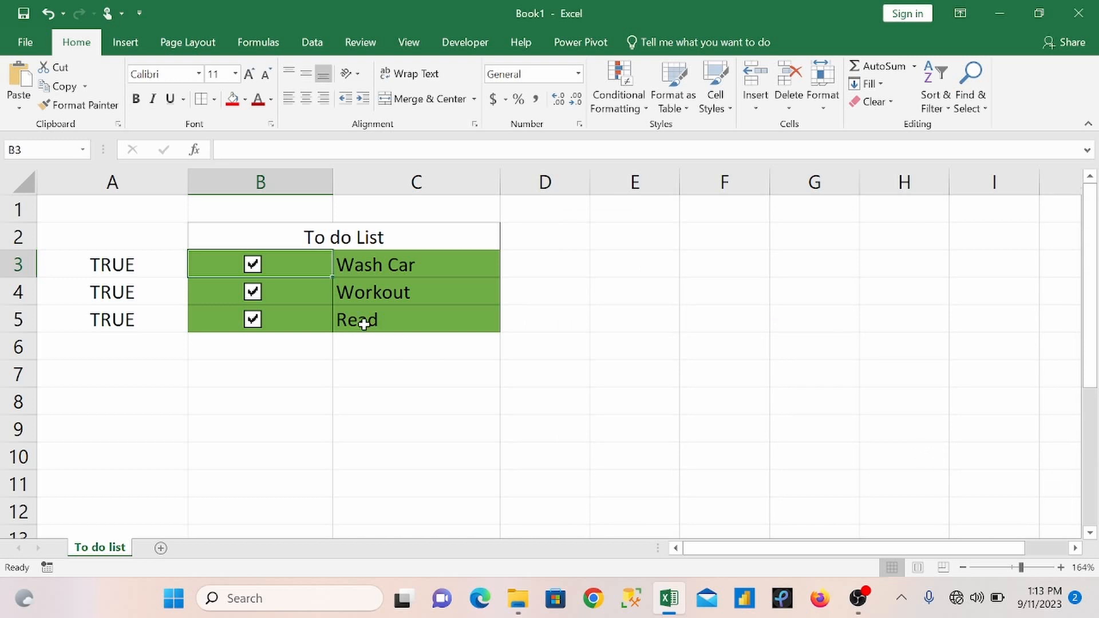
Step: Test the extended rule by unticking the Wash Car, Workout and Read check boxes and ticking all three again
left_click(254, 265)
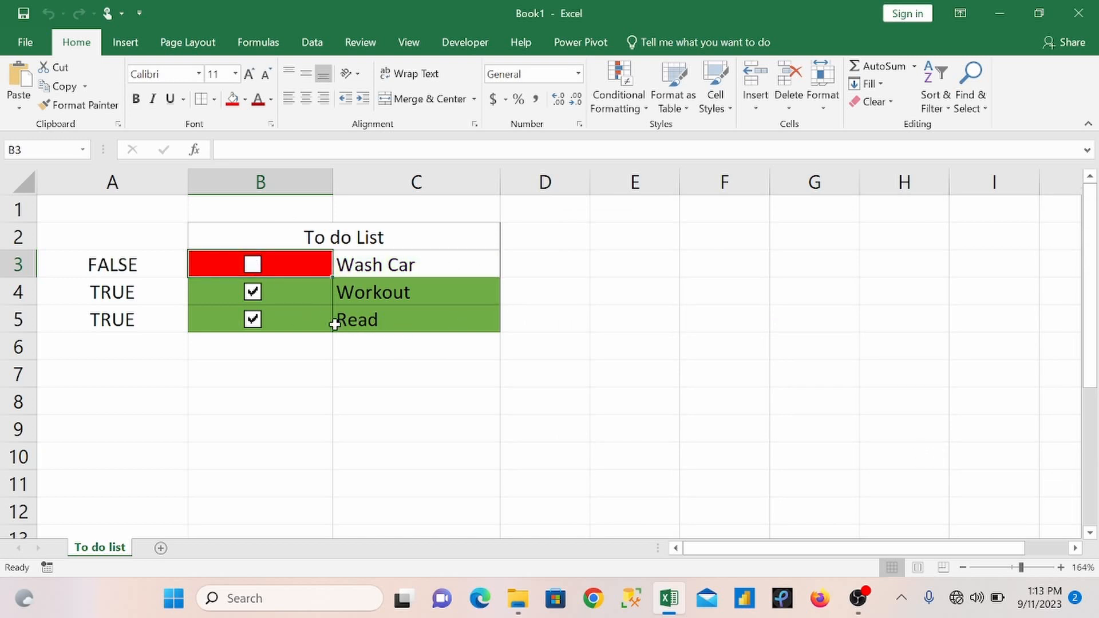
left_click(254, 294)
left_click(254, 321)
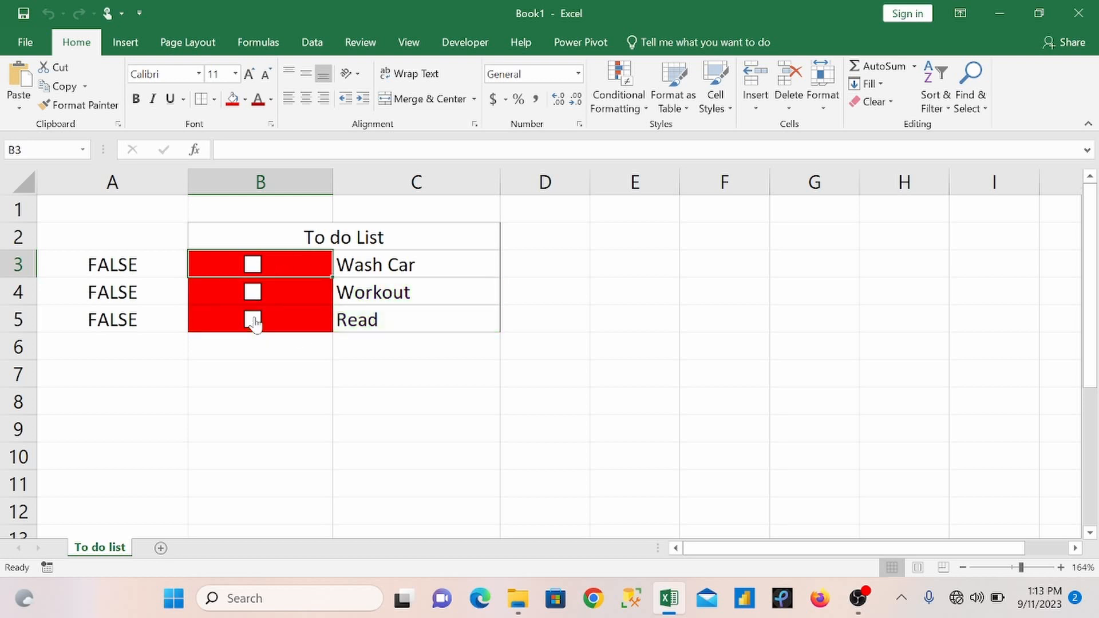
left_click(254, 274)
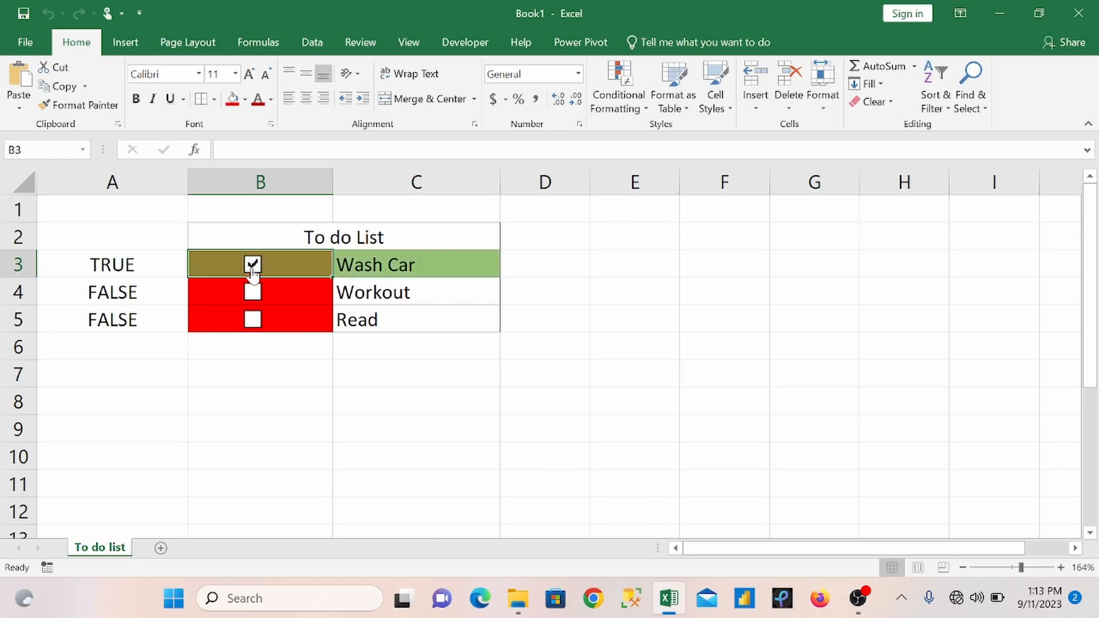
left_click(254, 293)
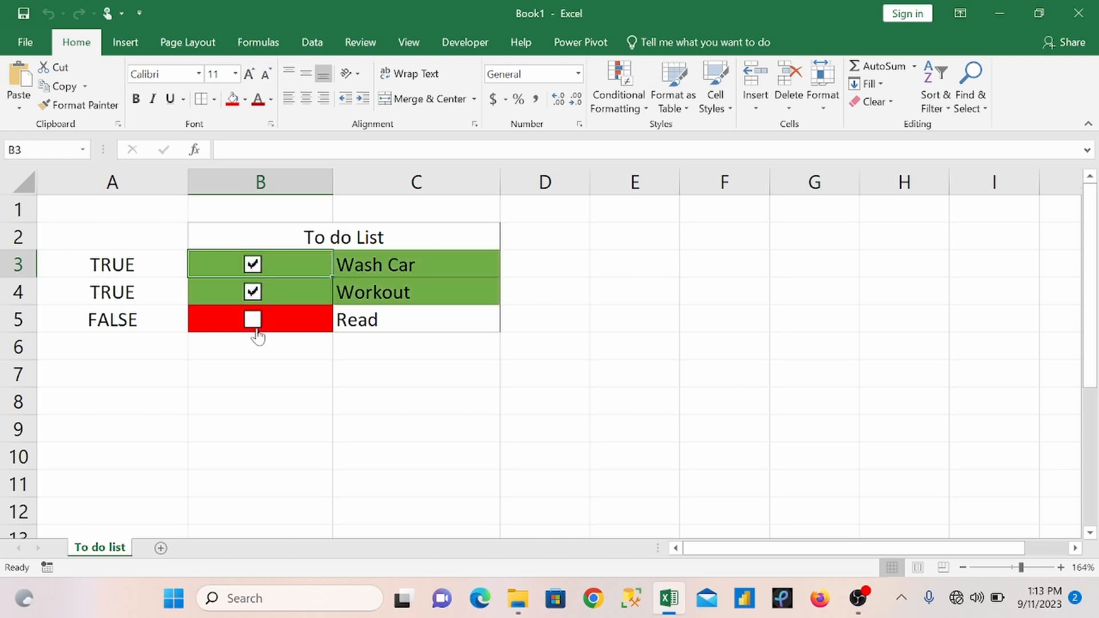
left_click(254, 322)
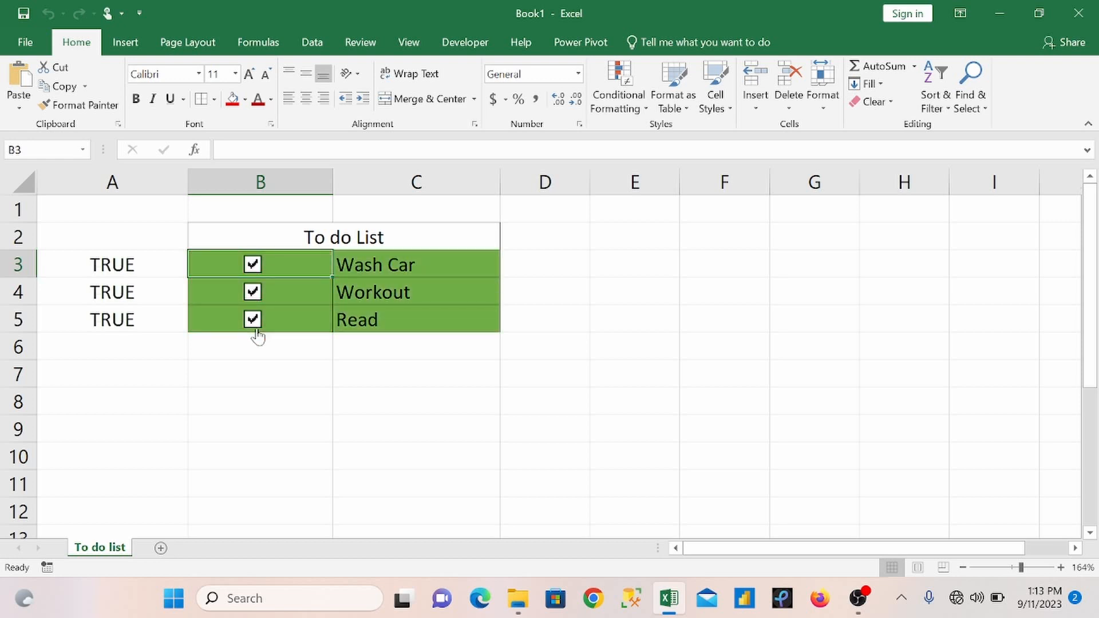
Step: Hide column A, which holds the check boxes' linked TRUE/FALSE values
left_click(136, 174)
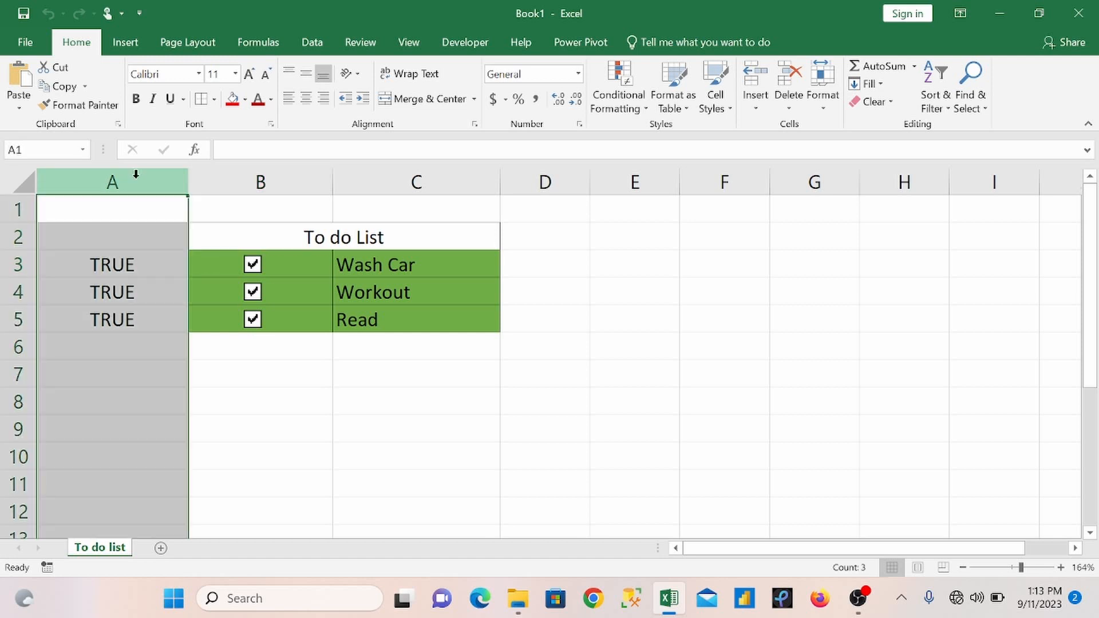
right_click(136, 174)
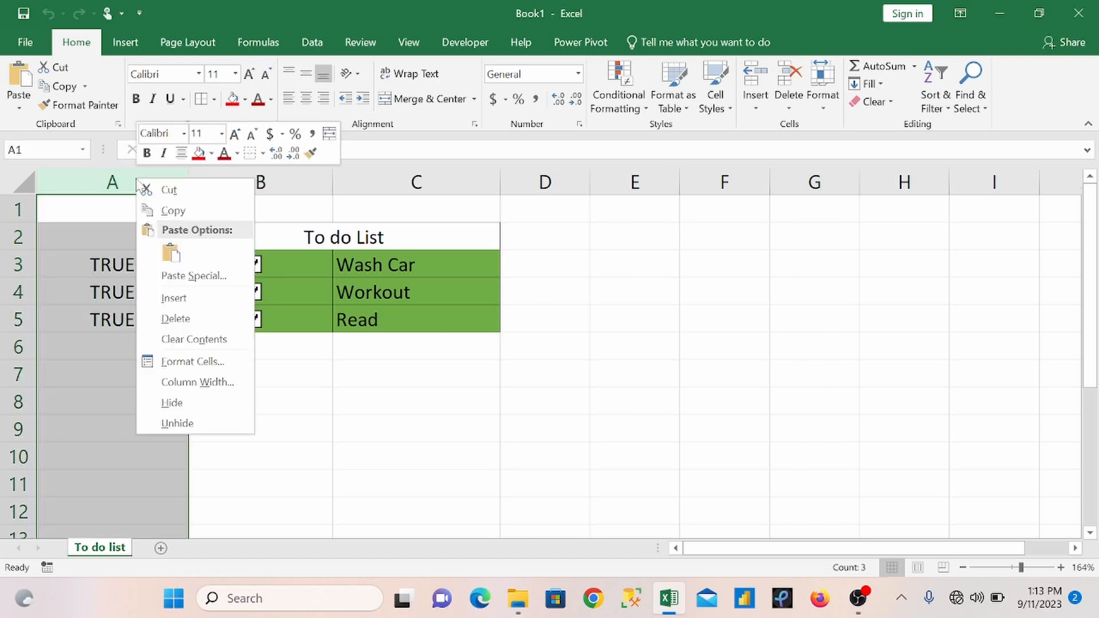
left_click(181, 403)
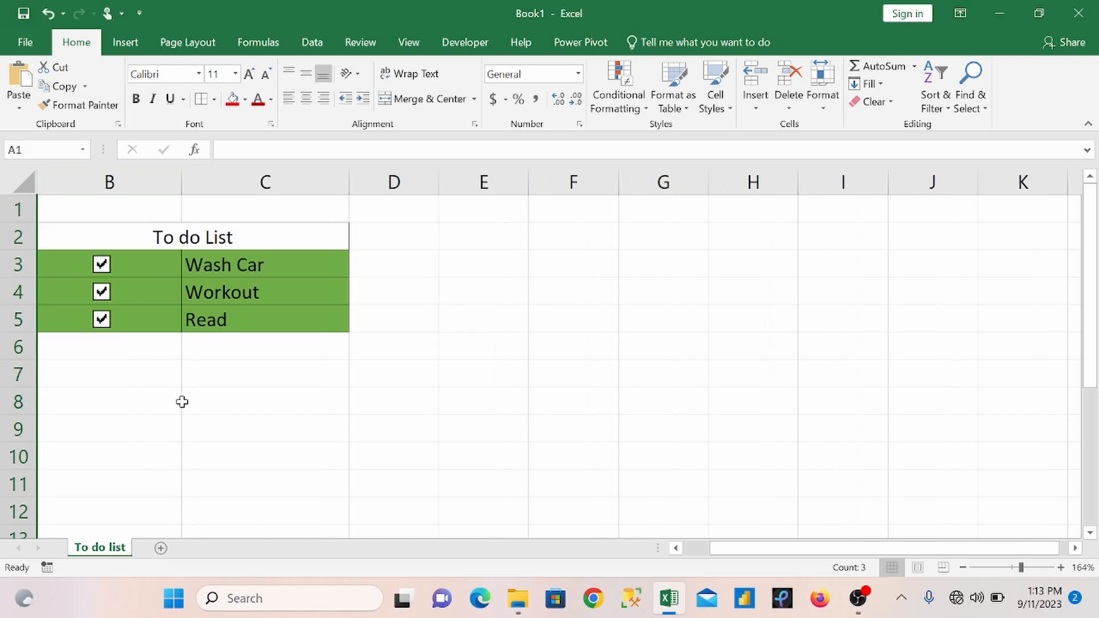
left_click(142, 387)
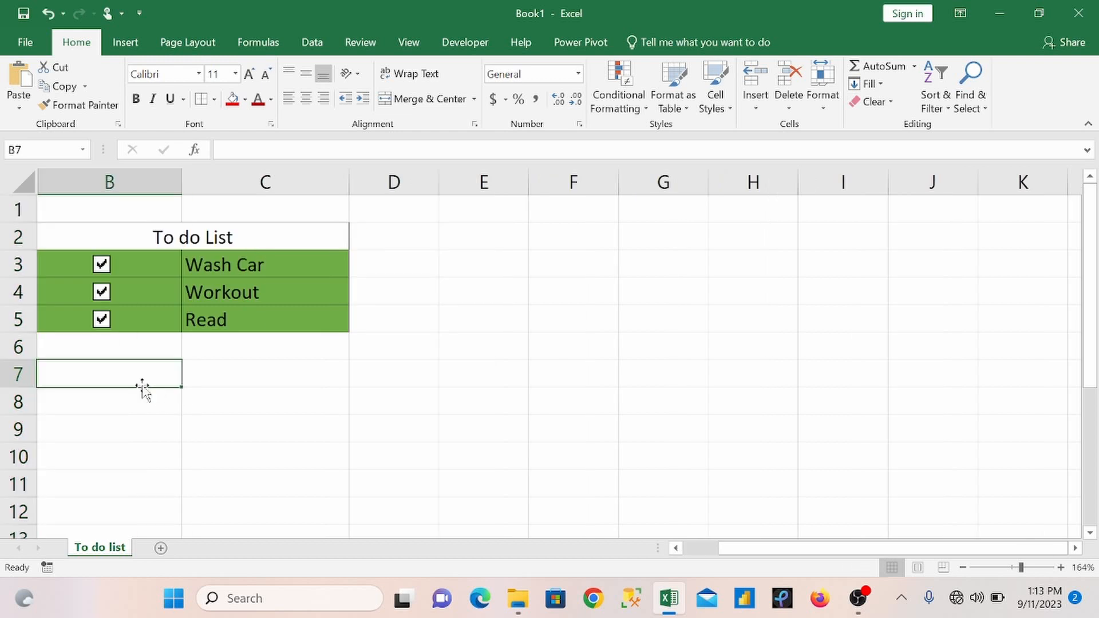